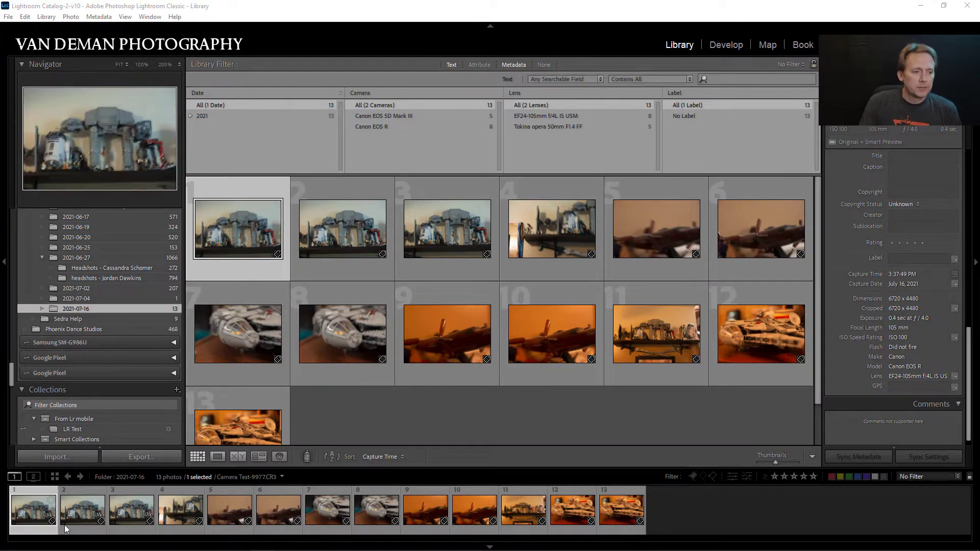
Step: Look through individual photos of the 2021-07-16 folder in Loupe view and return to the grid
double_click(33, 516)
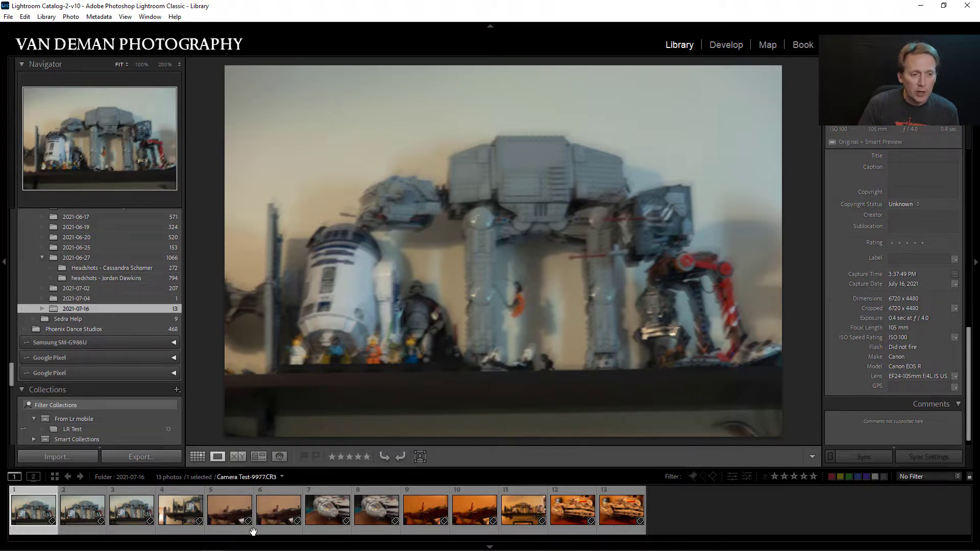
left_click(280, 510)
left_click(319, 514)
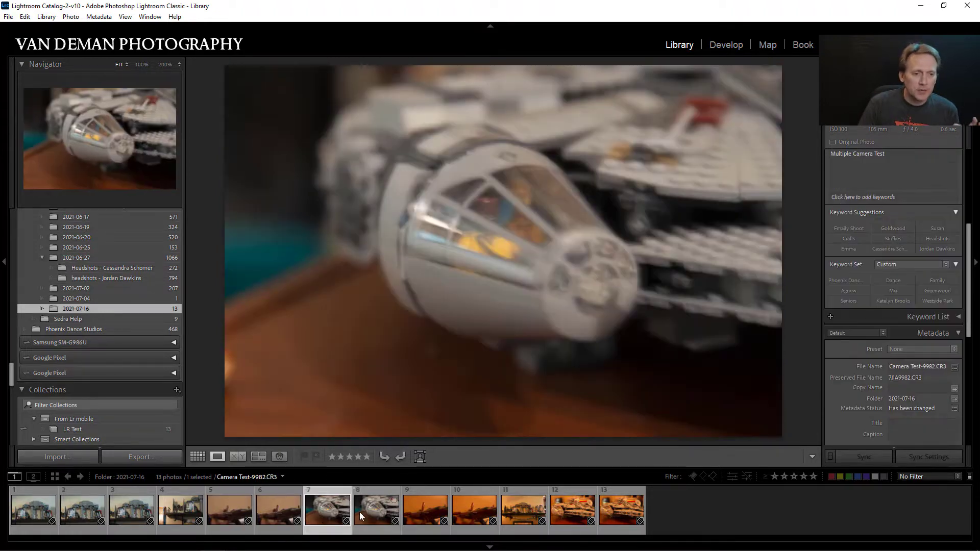
left_click(364, 512)
left_click(422, 511)
left_click(470, 515)
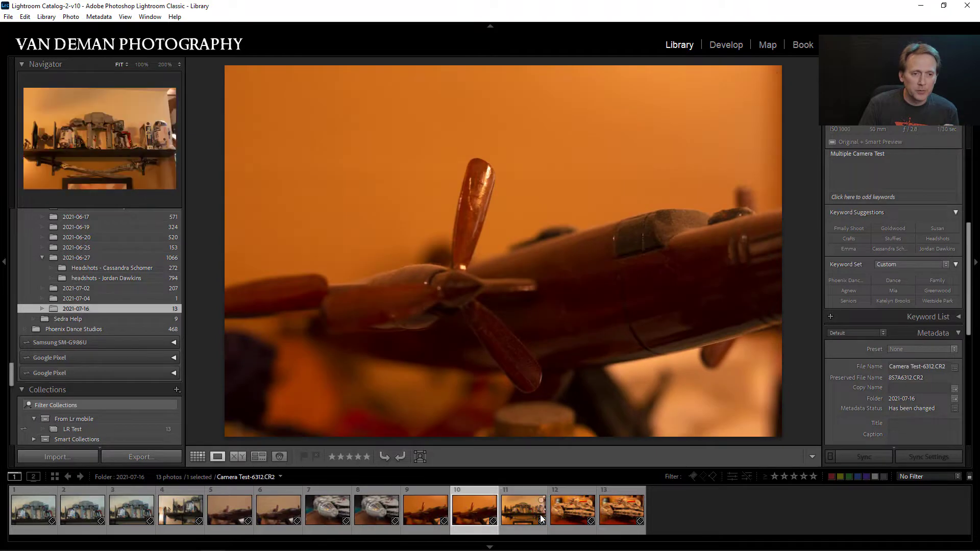
left_click(522, 513)
left_click(574, 512)
left_click(621, 513)
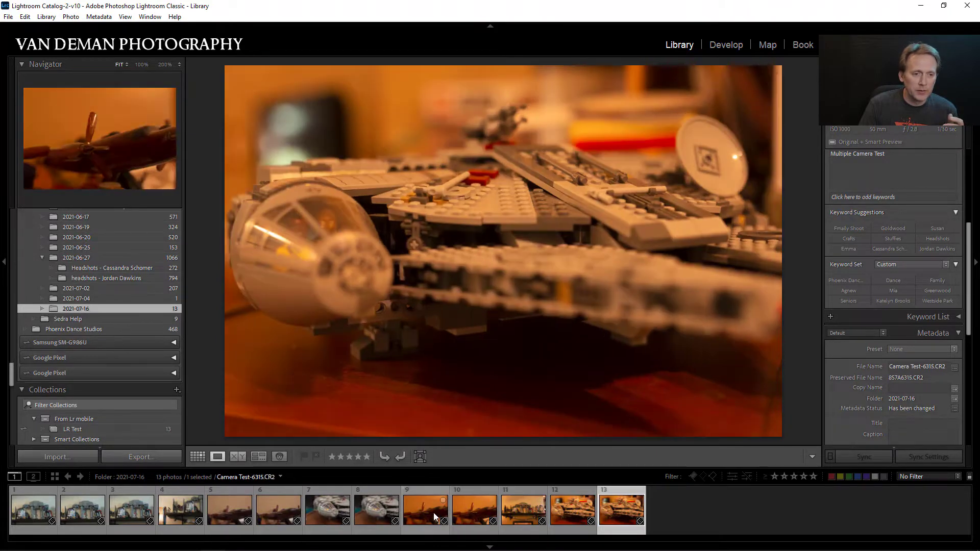
left_click(432, 516)
left_click(287, 510)
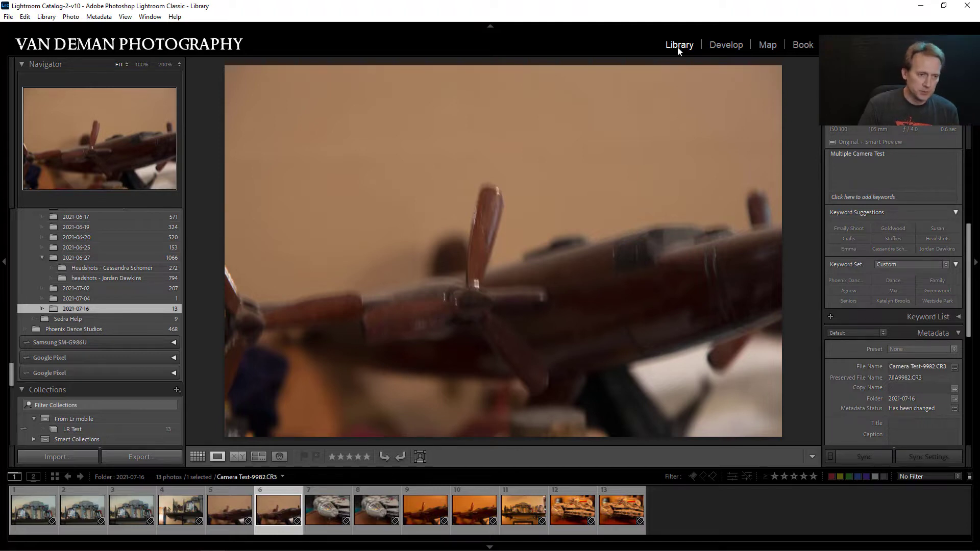
left_click(197, 457)
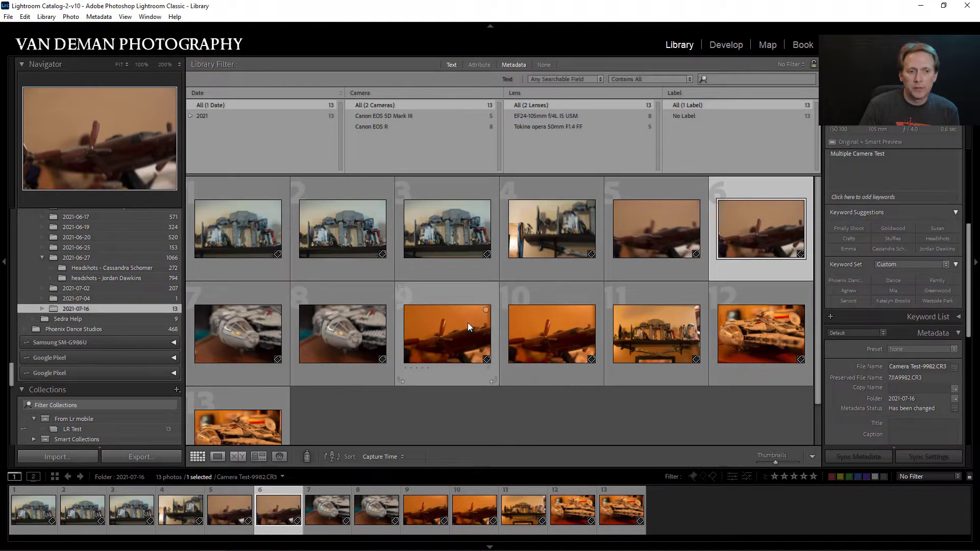
Step: Review the Text, Attribute and Metadata library filters and the selected photo's metadata, including its capture time, camera model and lens
scroll(467, 347, "down", 3)
scroll(467, 352, "down", 1)
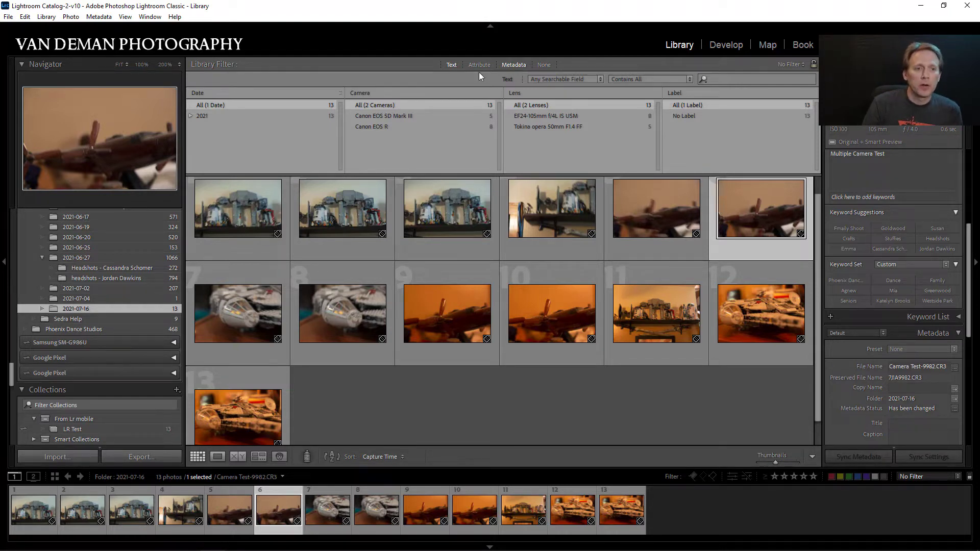
left_click(503, 63)
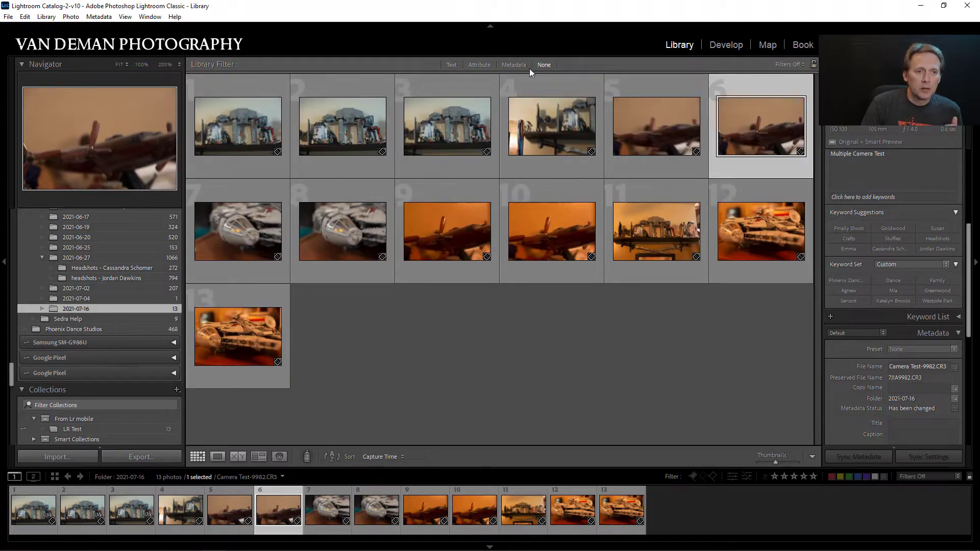
left_click(457, 65)
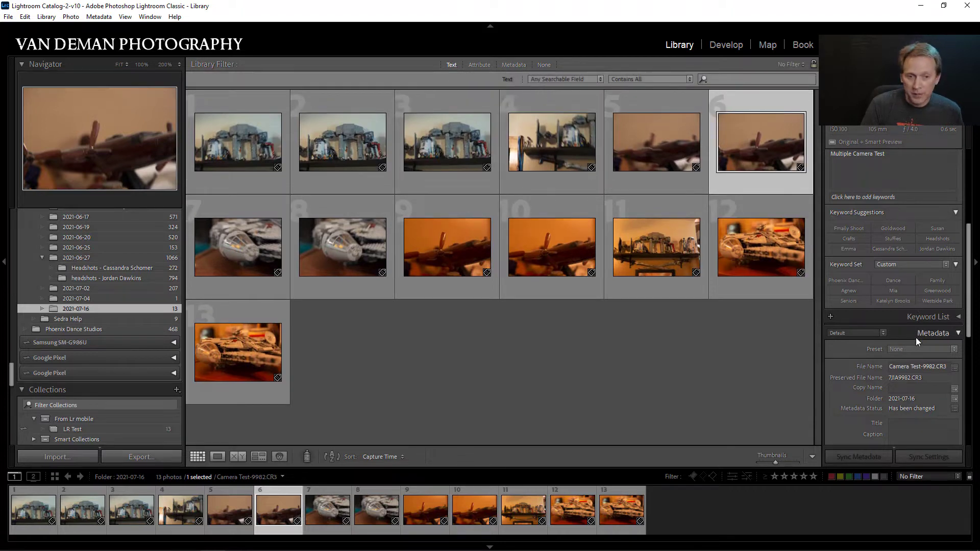
scroll(892, 324, "up", 3)
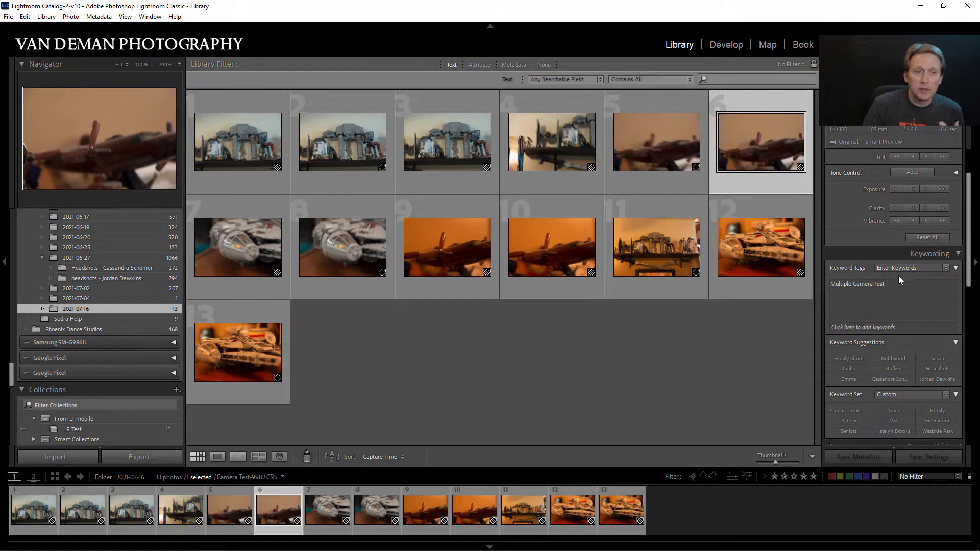
left_click(478, 65)
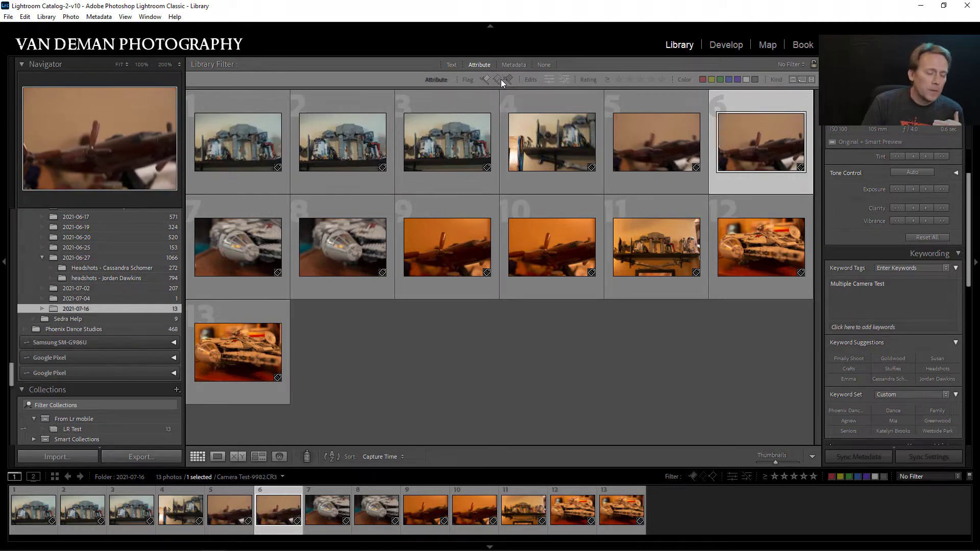
left_click(515, 62)
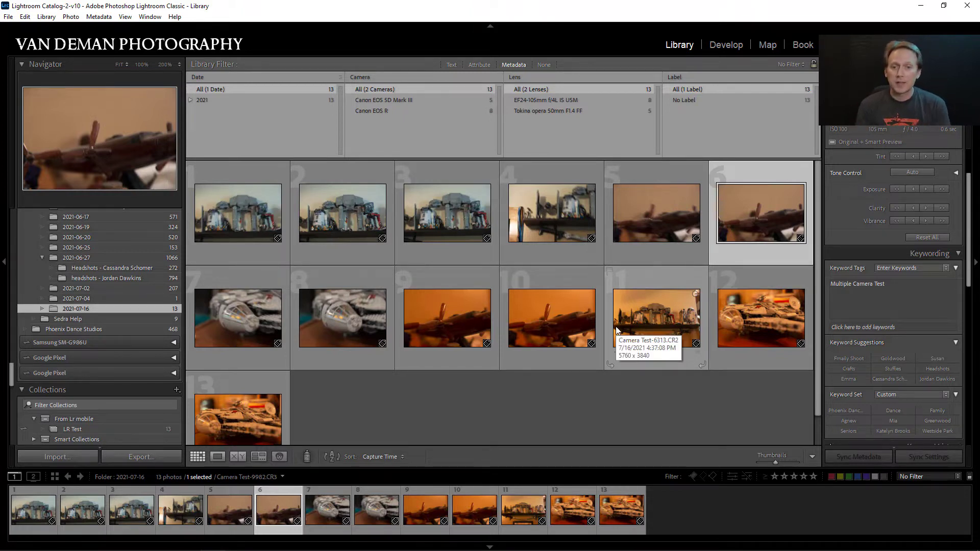
scroll(899, 332, "down", 5)
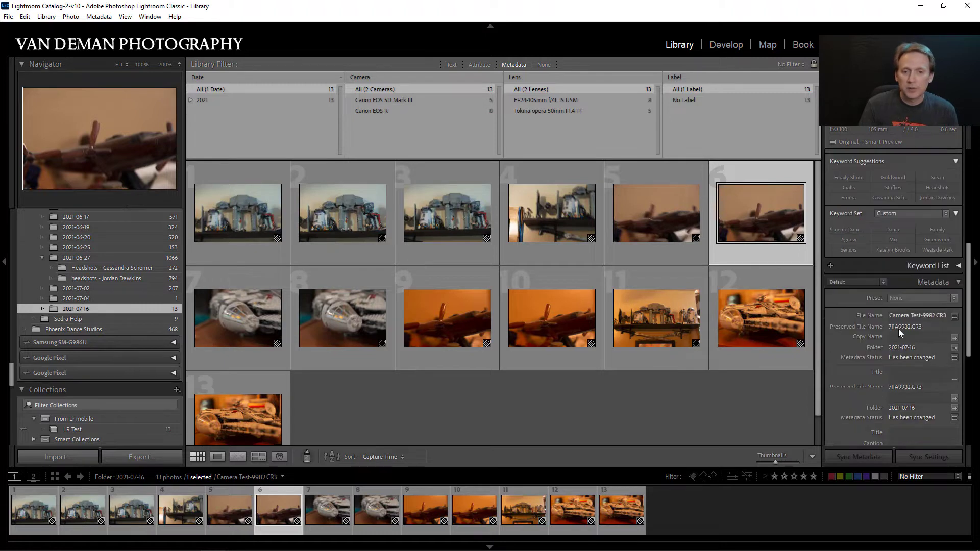
scroll(877, 368, "down", 2)
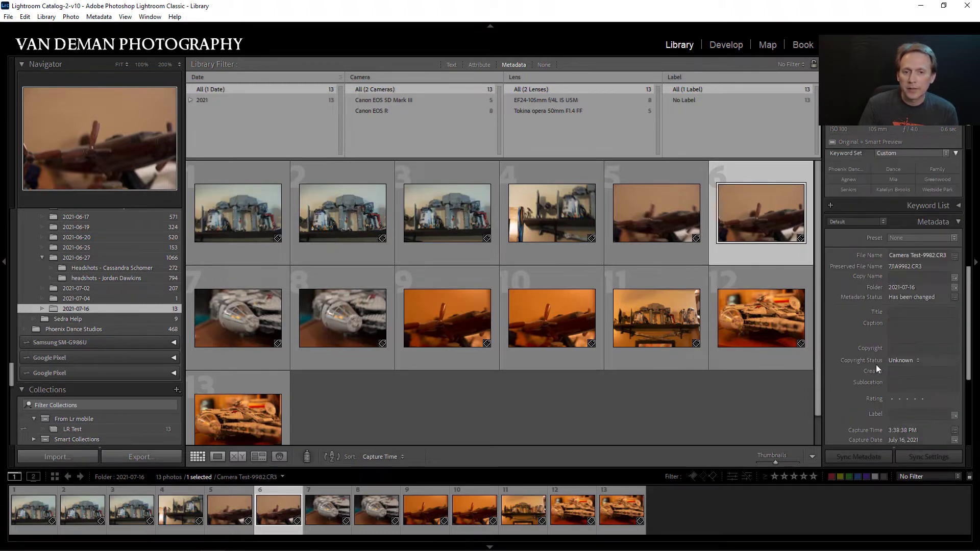
scroll(878, 367, "down", 3)
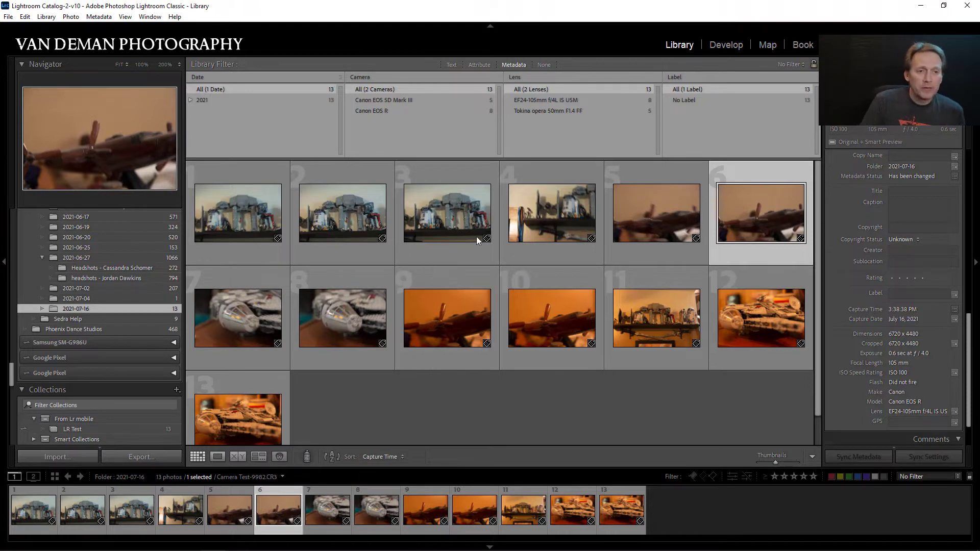
Step: Filter the folder to photos from the Canon EOS 5D Mark III and give all of them the yellow color label
left_click(378, 111)
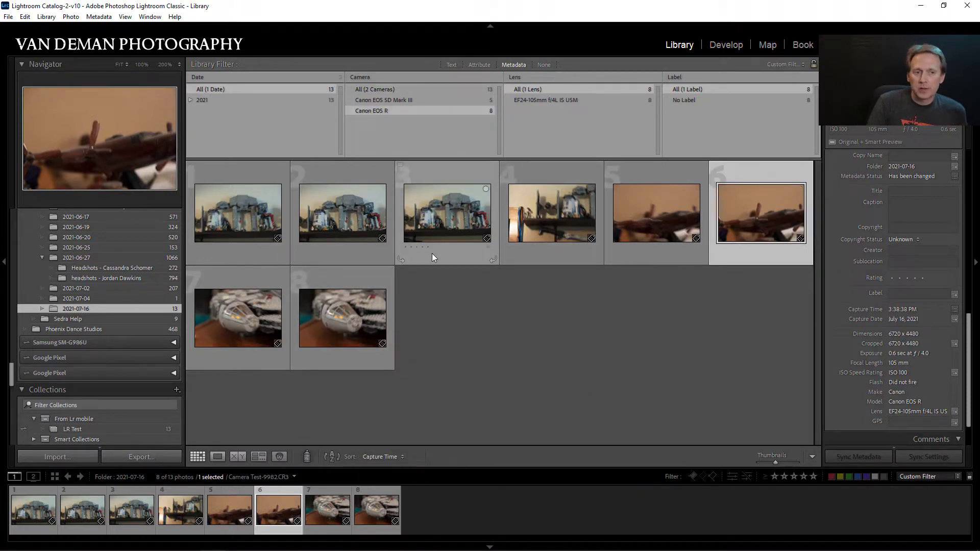
left_click(379, 100)
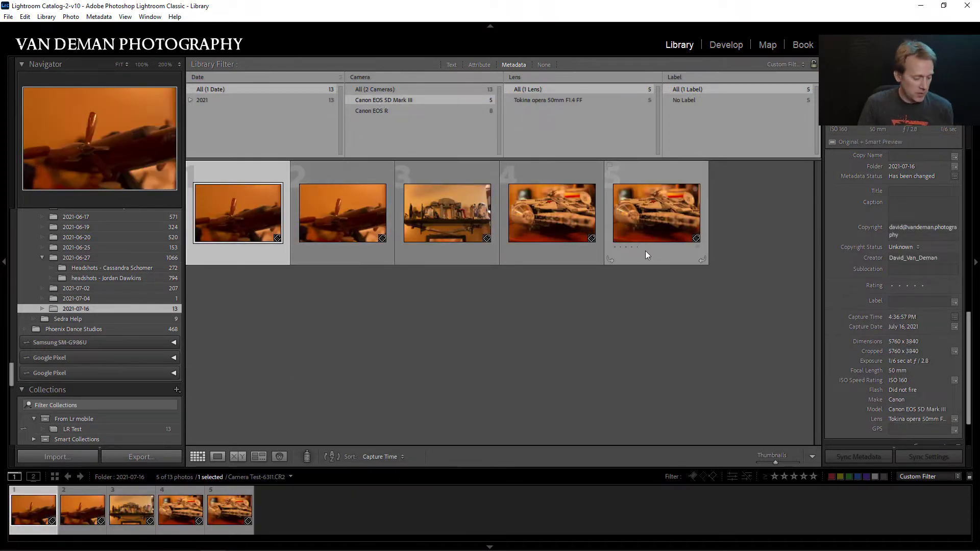
key("ctrl+a")
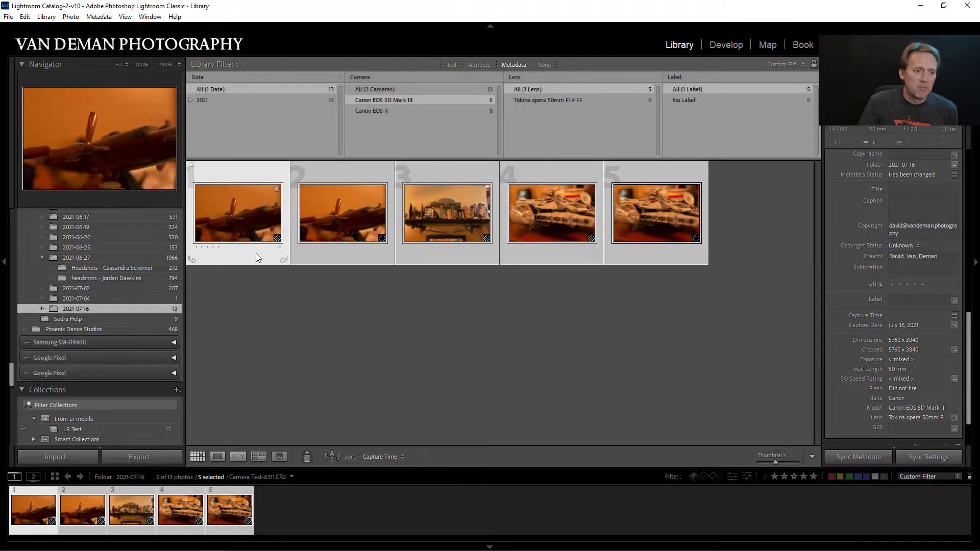
right_click(252, 255)
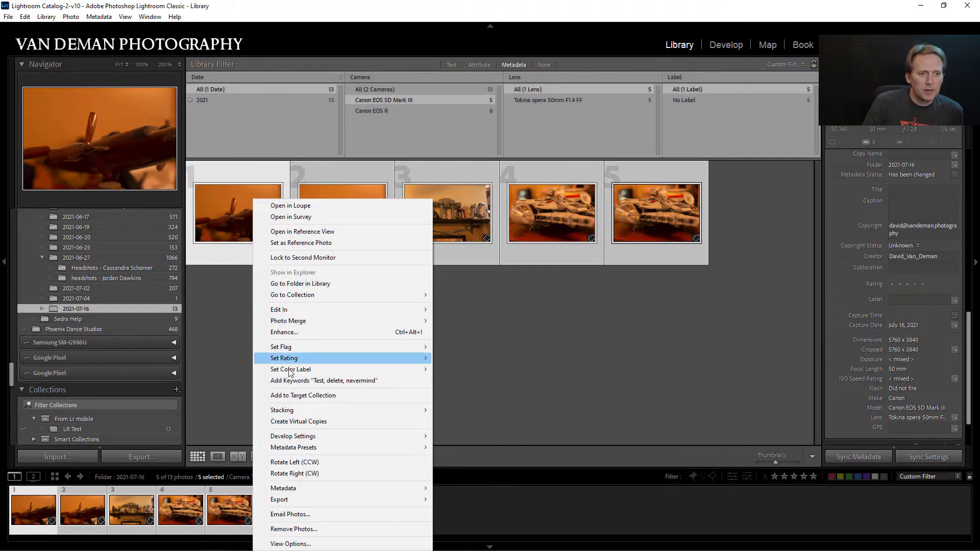
mouse_move(289, 369)
left_click(451, 381)
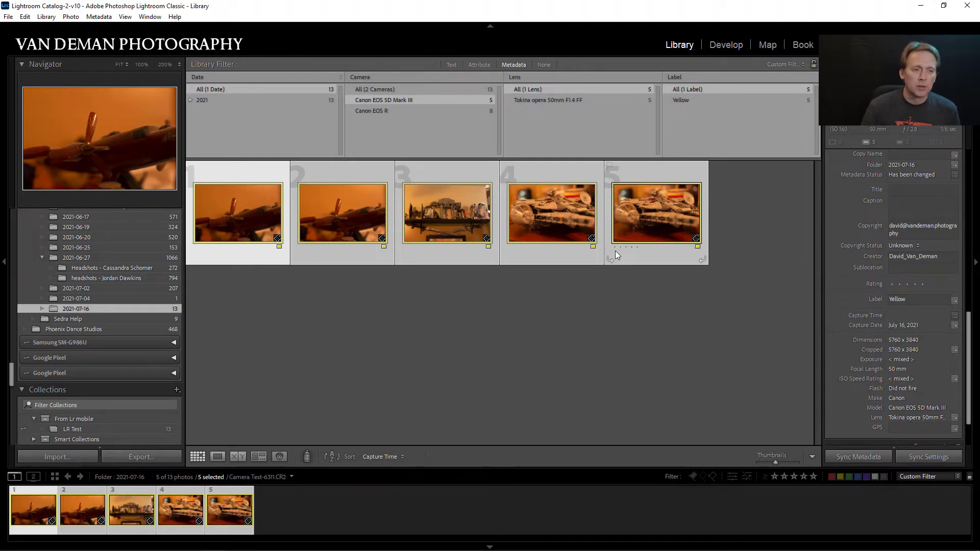
Step: Show the photos from all cameras again and select the fourth photo
left_click(387, 89)
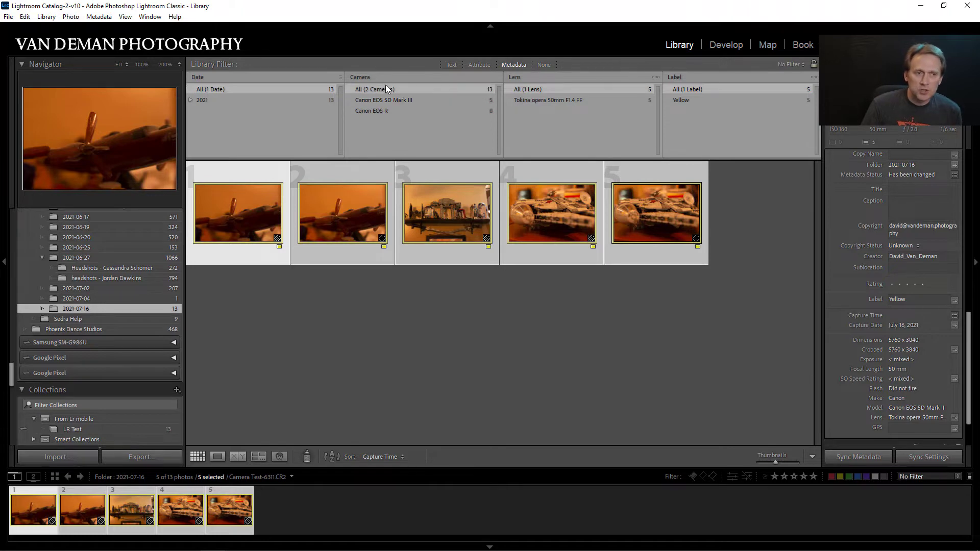
left_click(361, 518)
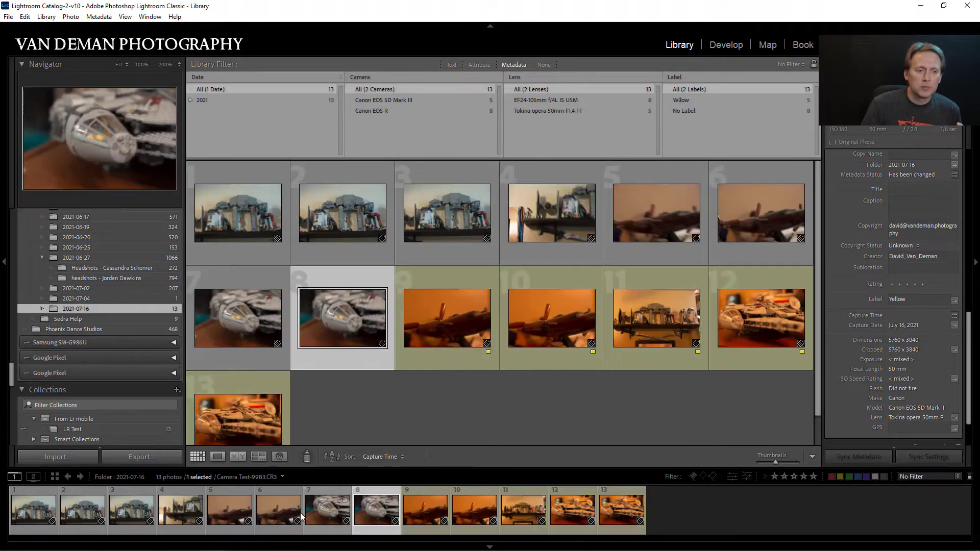
left_click(181, 510)
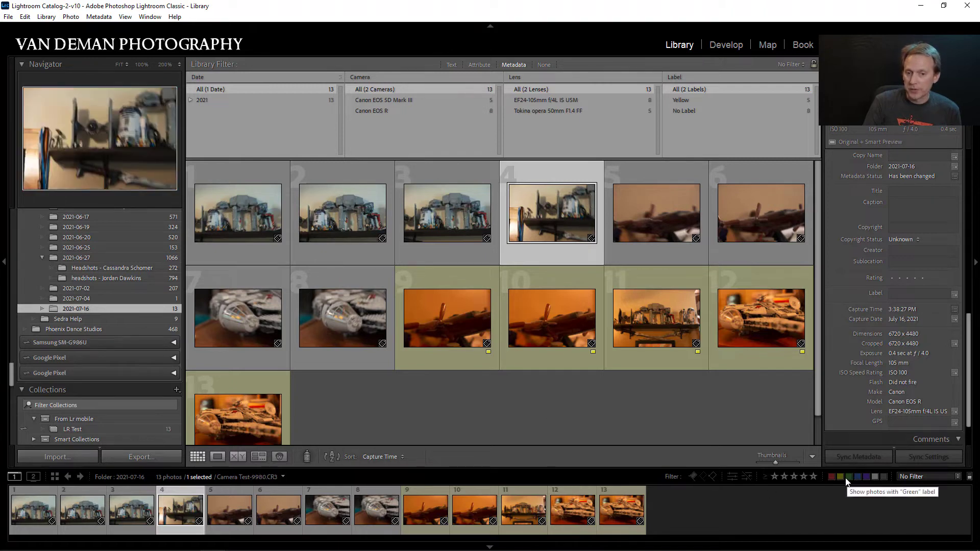
Step: Filter the filmstrip to yellow-labelled photos in the Develop module and clear that filter again
left_click(722, 41)
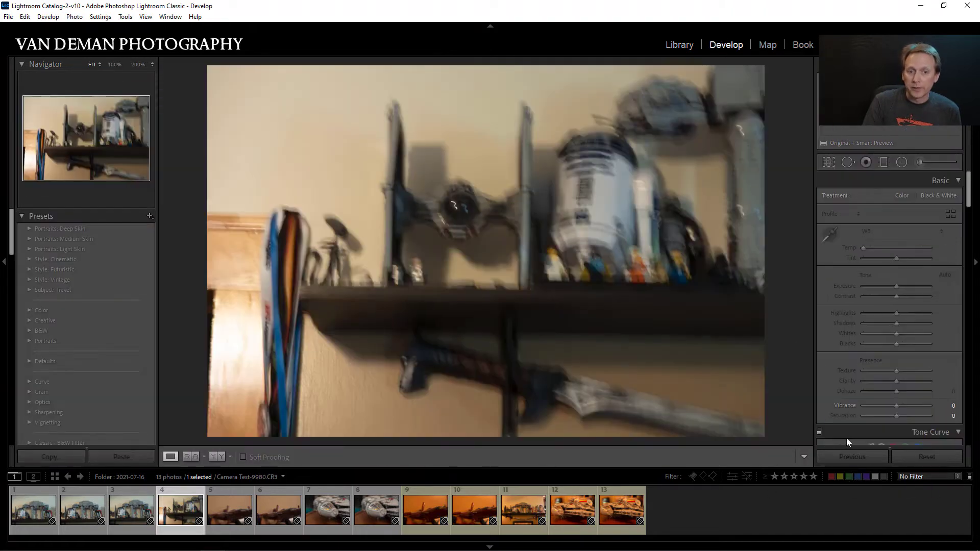
left_click(840, 477)
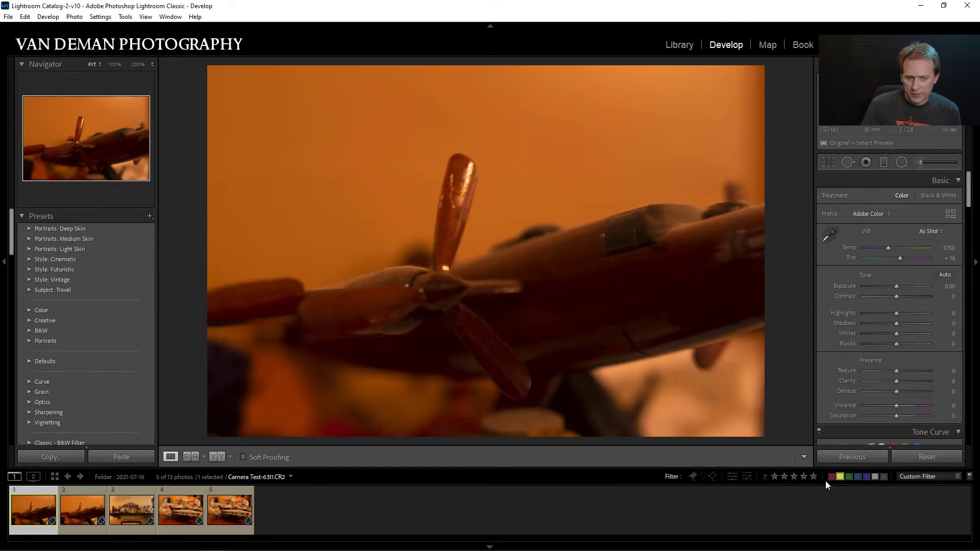
left_click(840, 476)
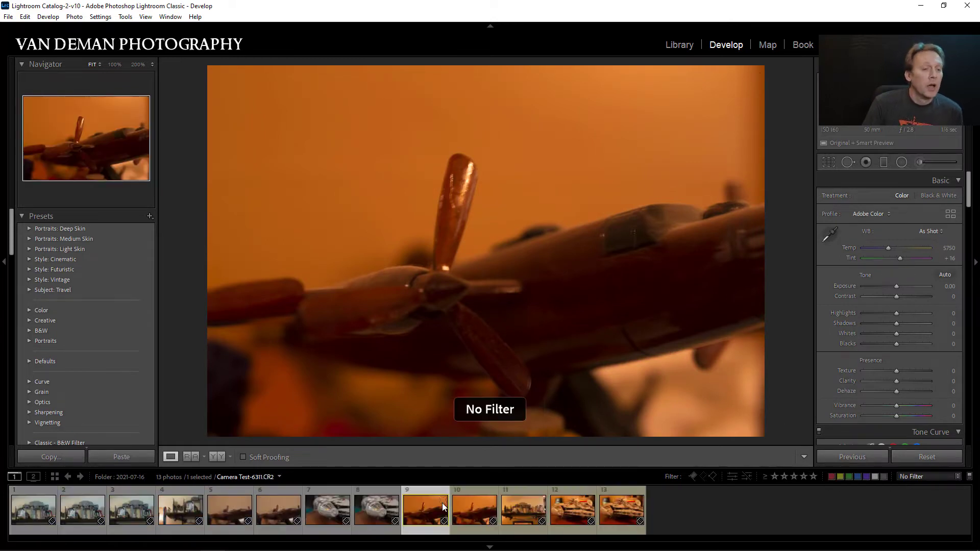
Step: Return to the Library and compare the capture times of the ninth photo and the third photo
left_click(676, 44)
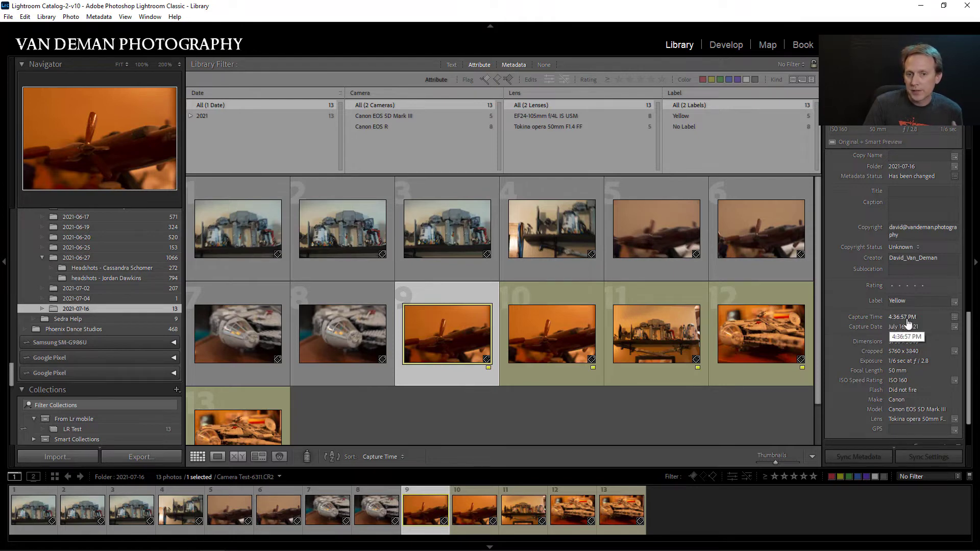
key("Up")
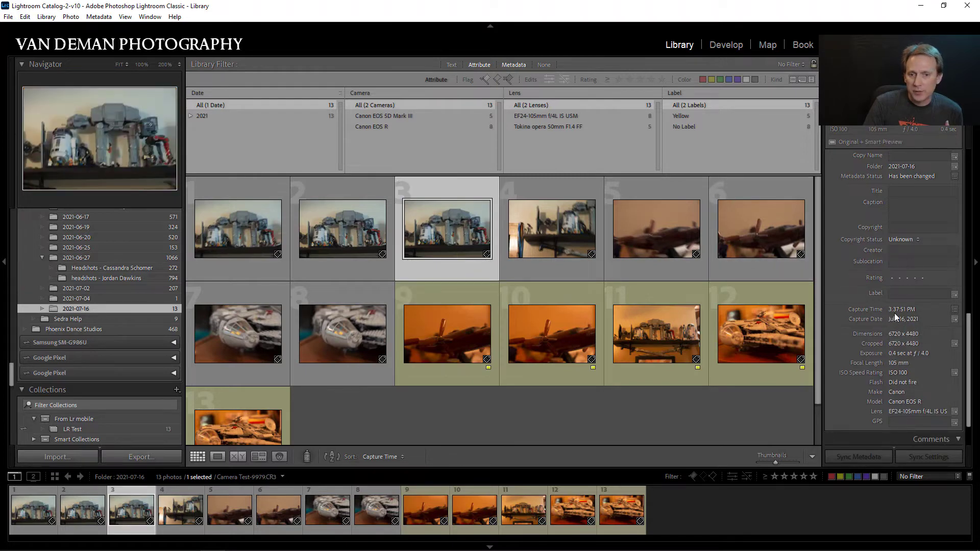
Step: Shift the capture time of the five yellow-labelled photos by -1 hour using the time zone adjustment
left_click(460, 359)
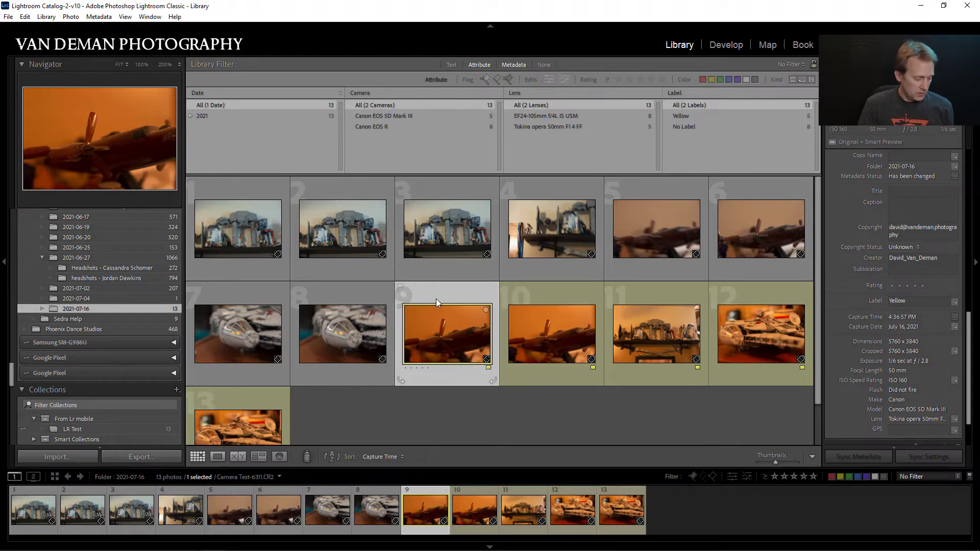
left_click(242, 405, "shift")
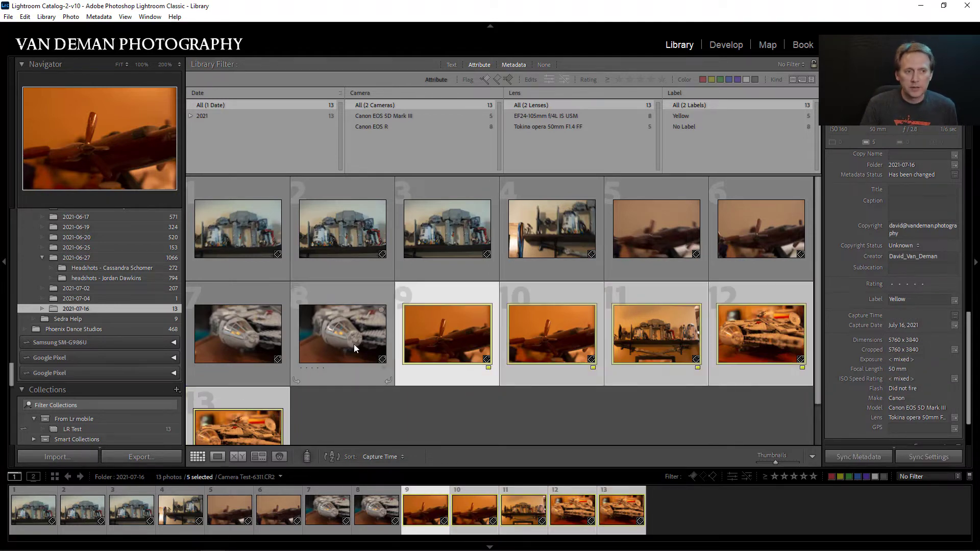
left_click(90, 17)
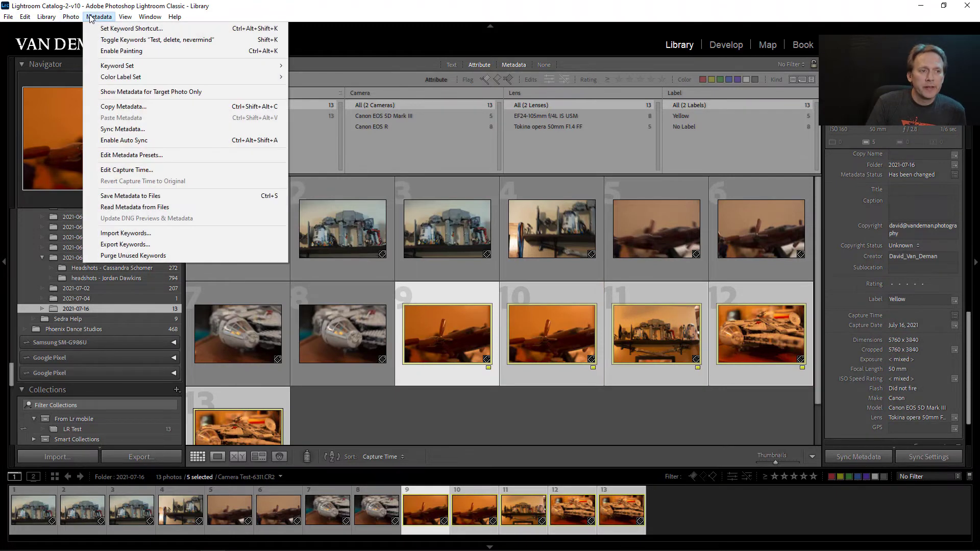
left_click(115, 171)
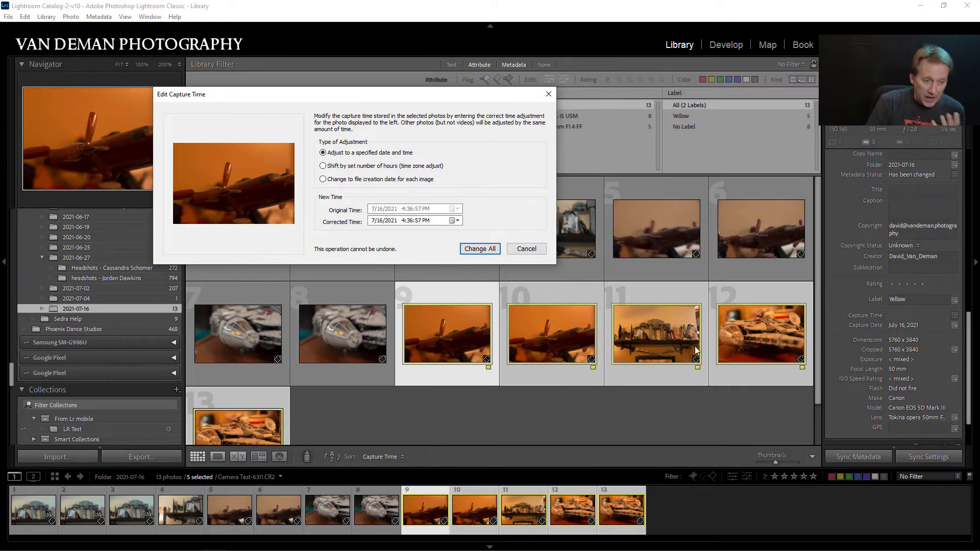
left_click(344, 168)
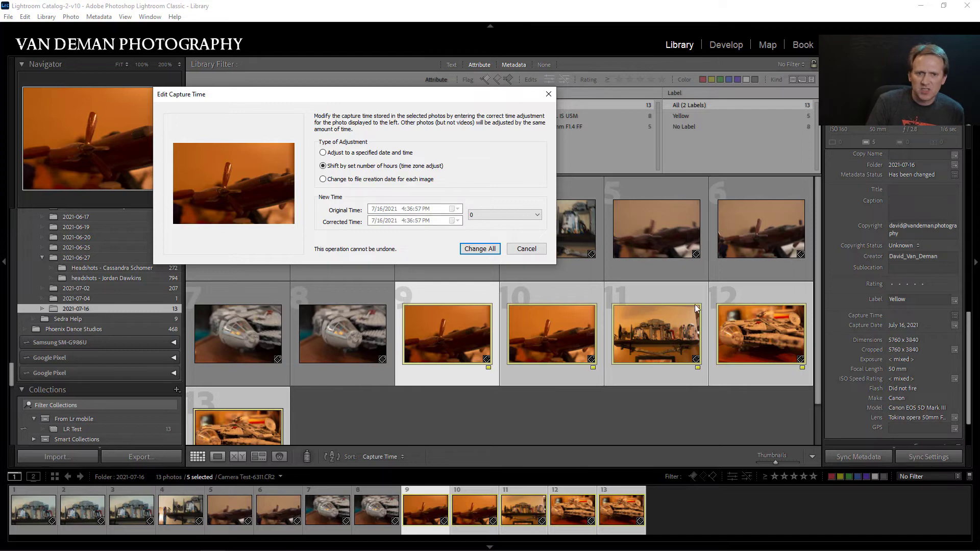
left_click(483, 218)
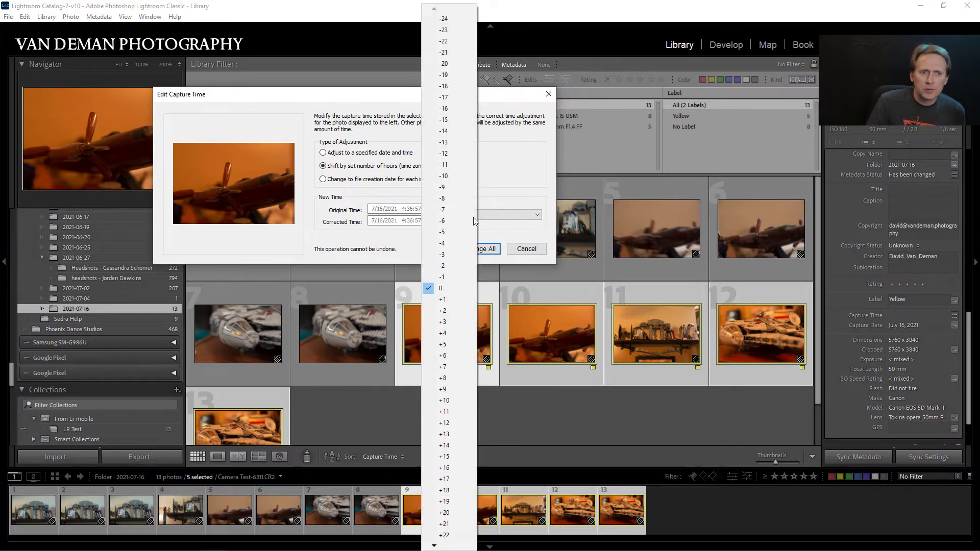
left_click(452, 277)
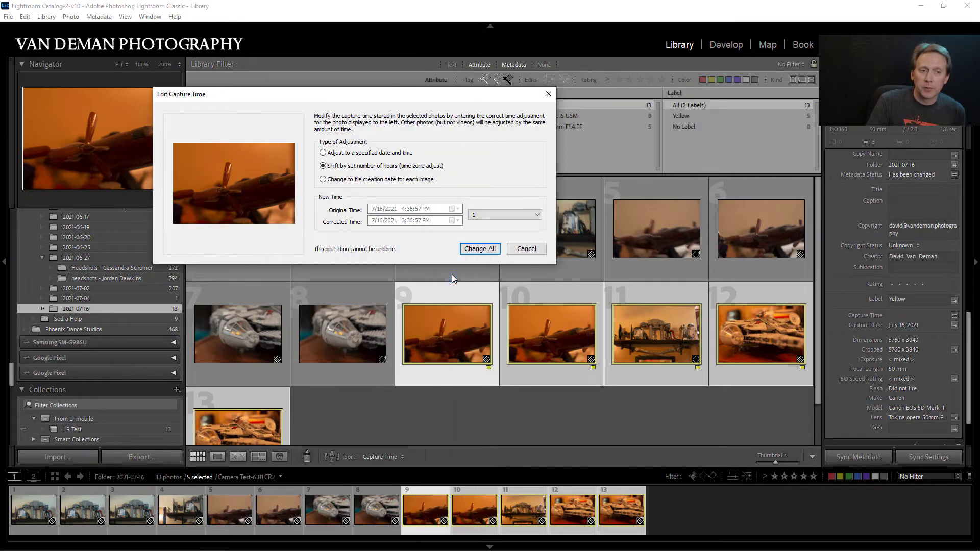
left_click(485, 248)
left_click(539, 405)
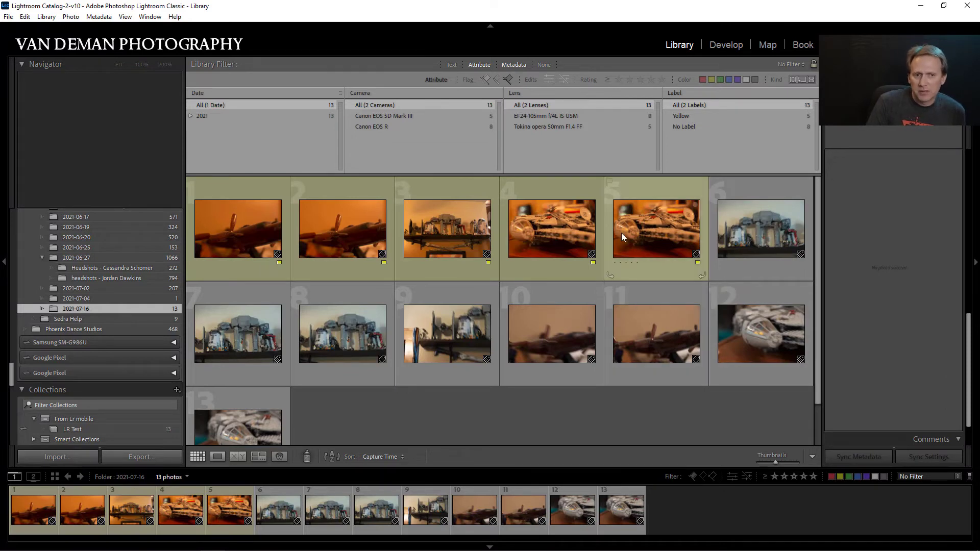
Step: Compare the capture times of the fifth, sixth and thirteenth photos
left_click(632, 267)
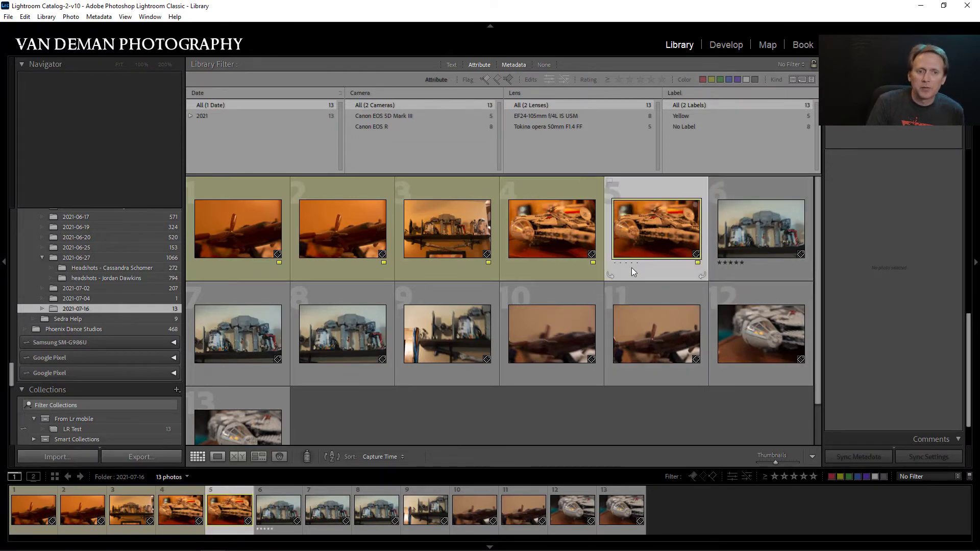
left_click(742, 262)
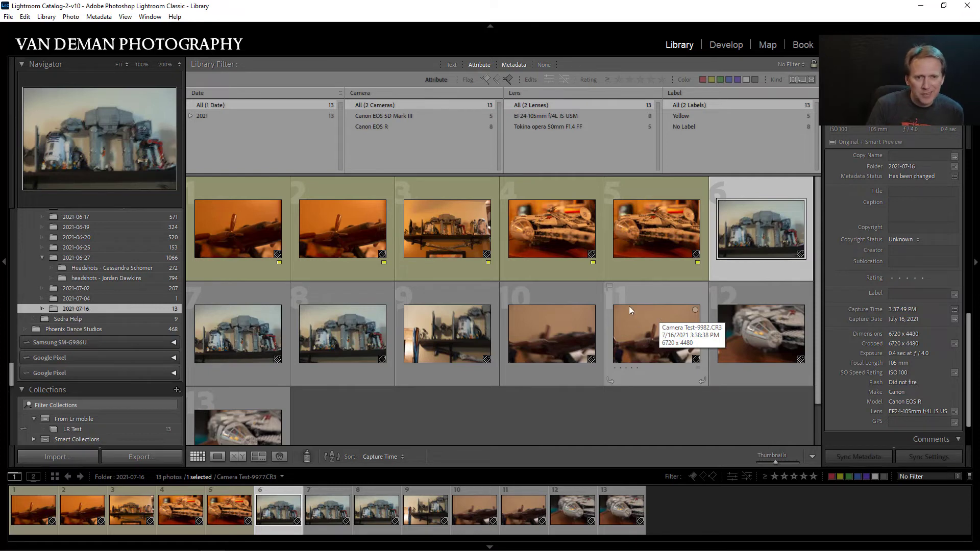
left_click(635, 271)
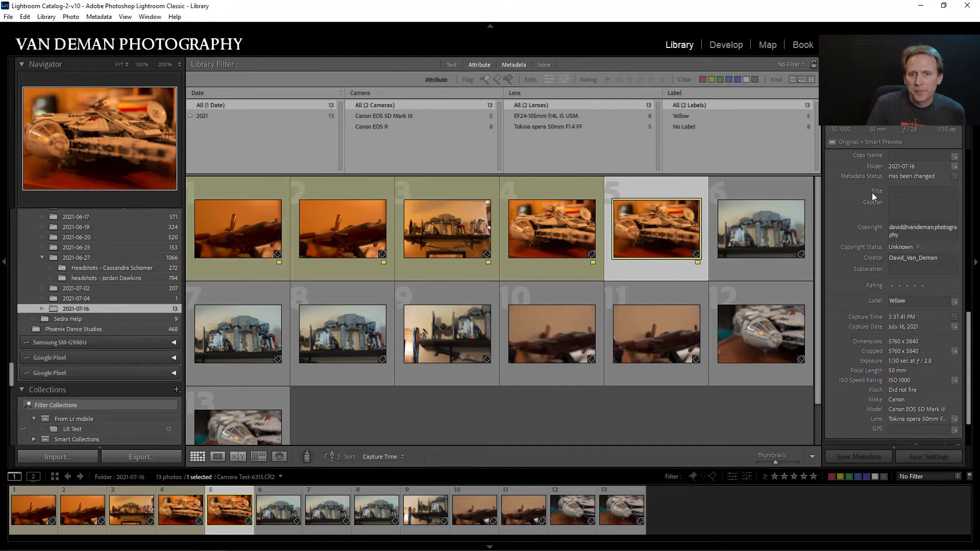
scroll(902, 255, "up", 2)
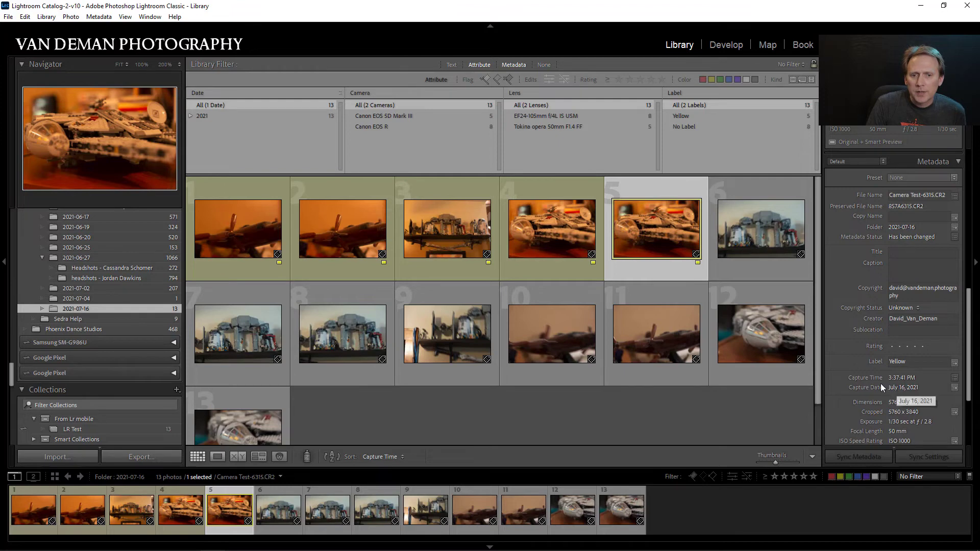
left_click(234, 399)
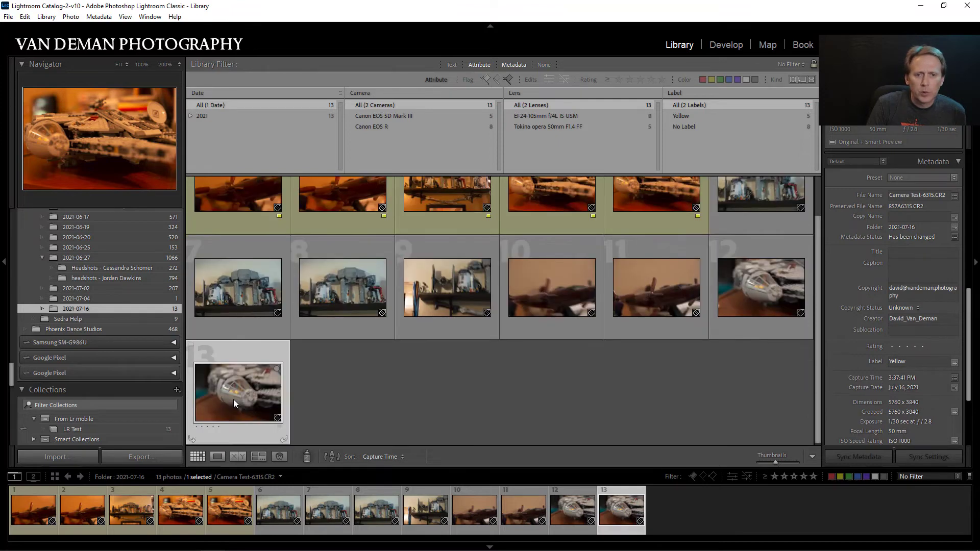
double_click(900, 380)
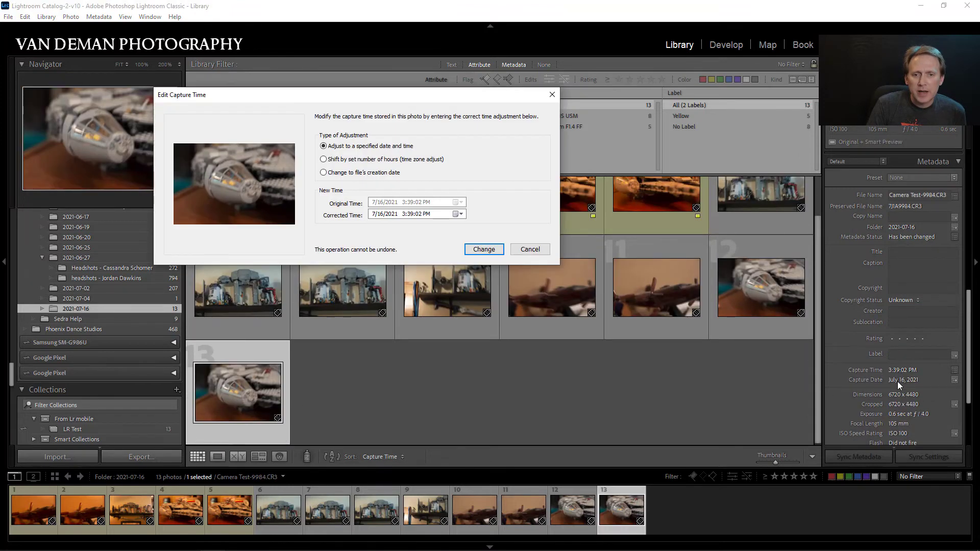
left_click(511, 249)
Step: Edit the capture time of the five yellow-labelled photos, setting the fifth photo's corrected time to 3:39:41 PM
left_click(649, 230)
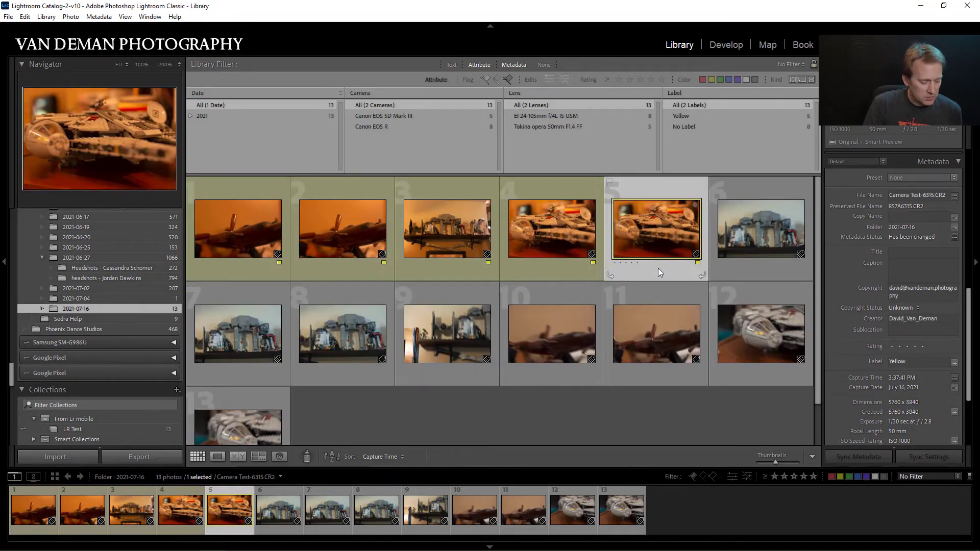
left_click(253, 279, "shift")
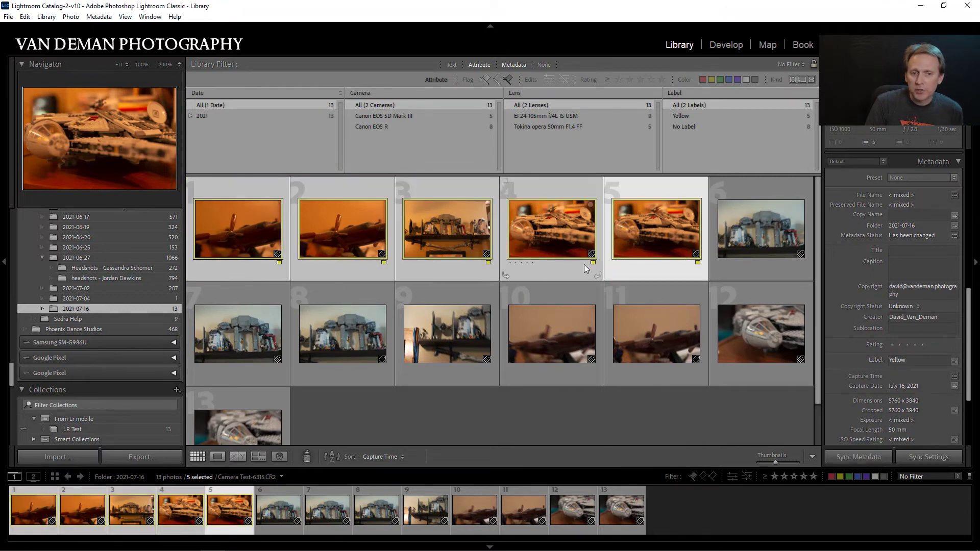
left_click(99, 17)
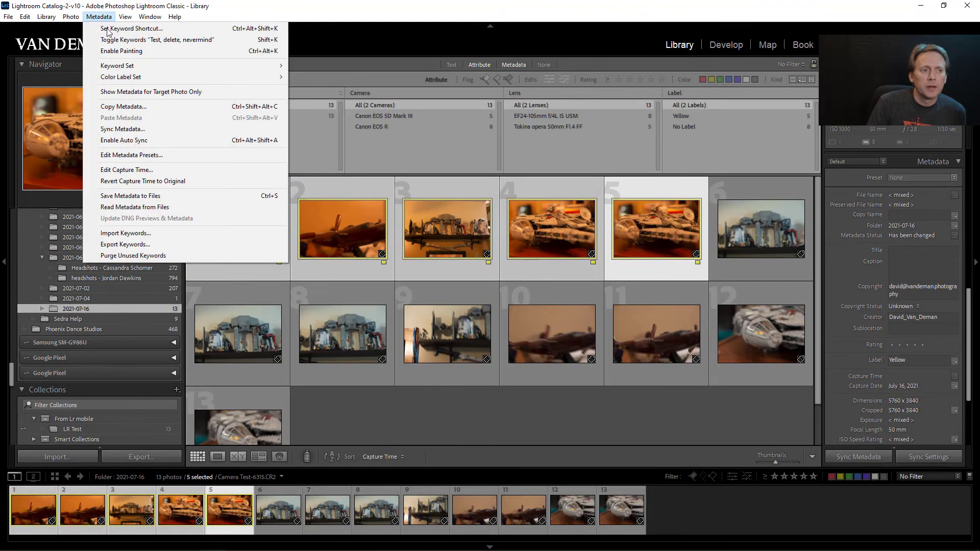
left_click(127, 170)
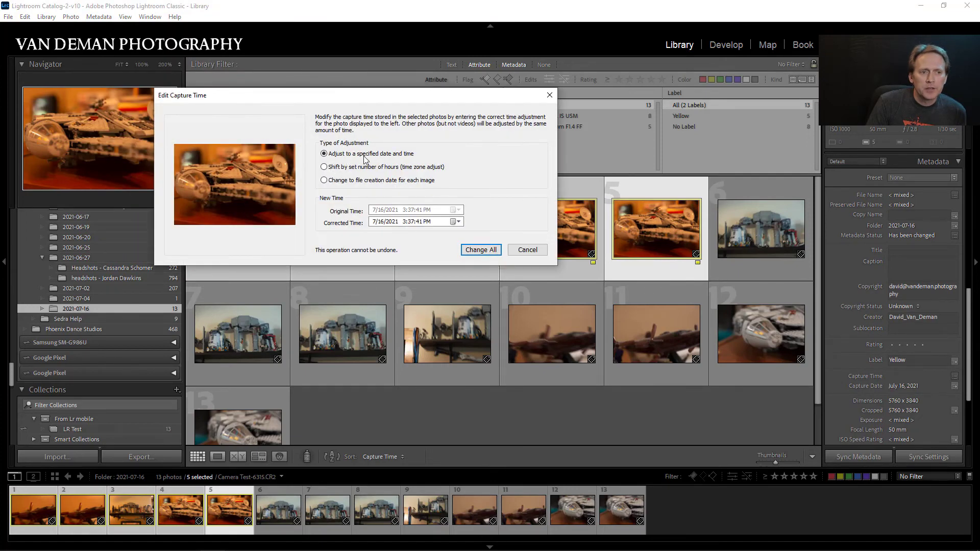
left_click(412, 222)
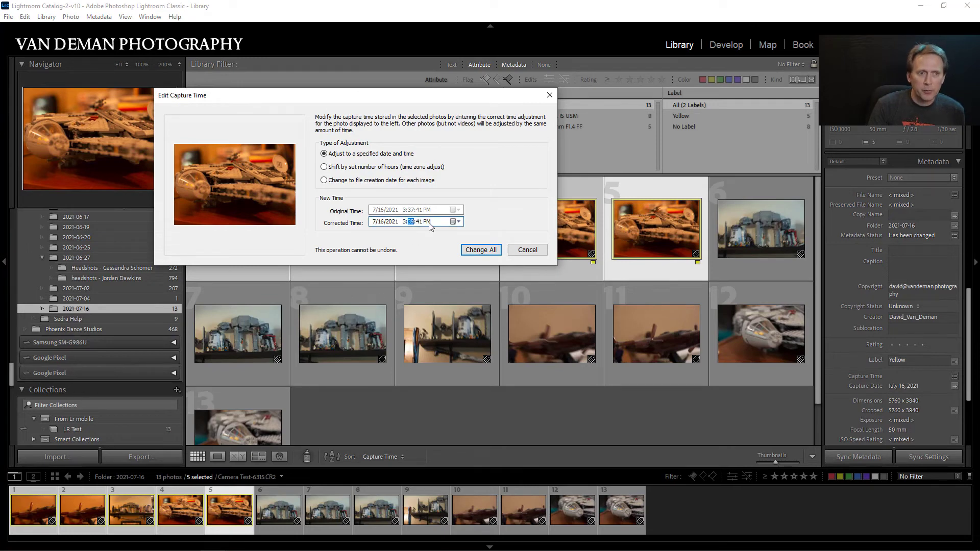
left_click(472, 252)
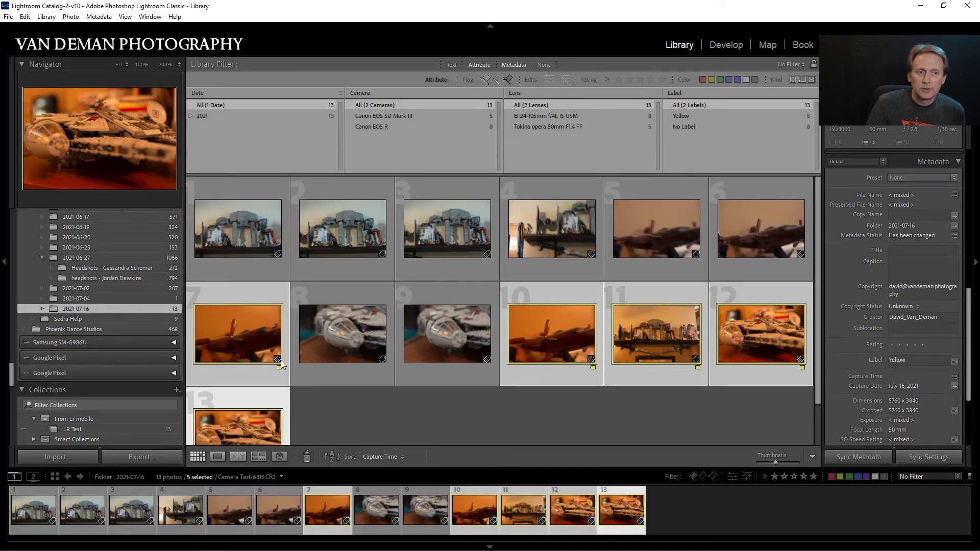
Step: Check the capture times of the seventh photo and its unlabelled neighbours in the new order
left_click(264, 377)
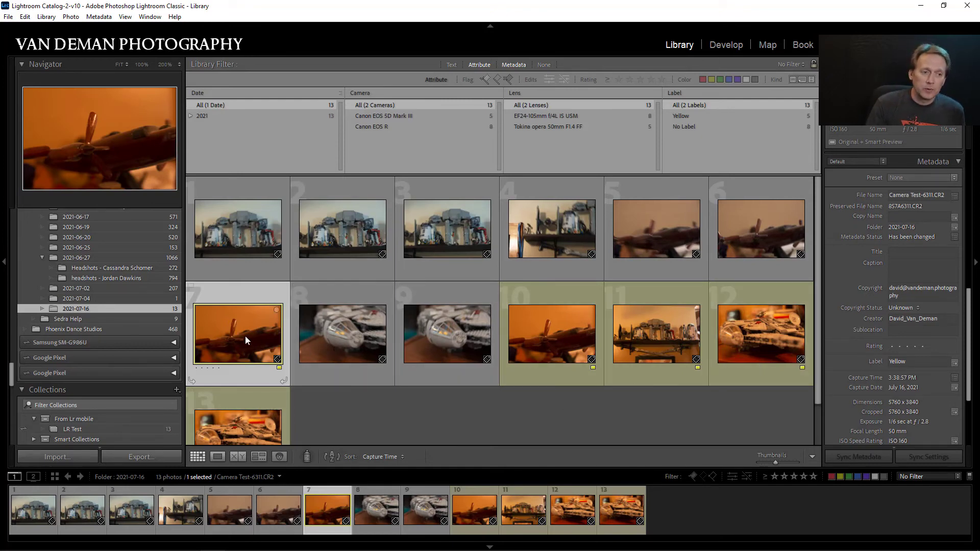
left_click(306, 375)
left_click(421, 381)
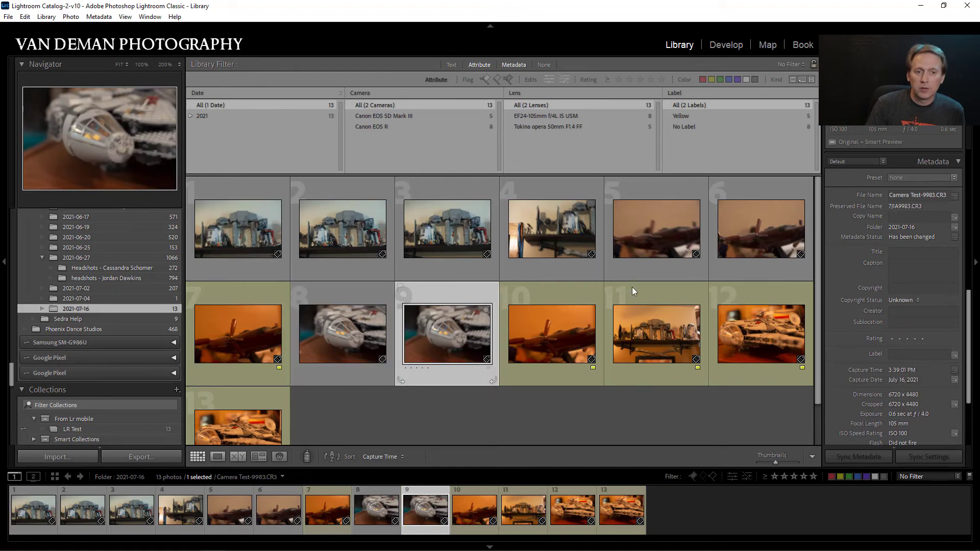
left_click(777, 278)
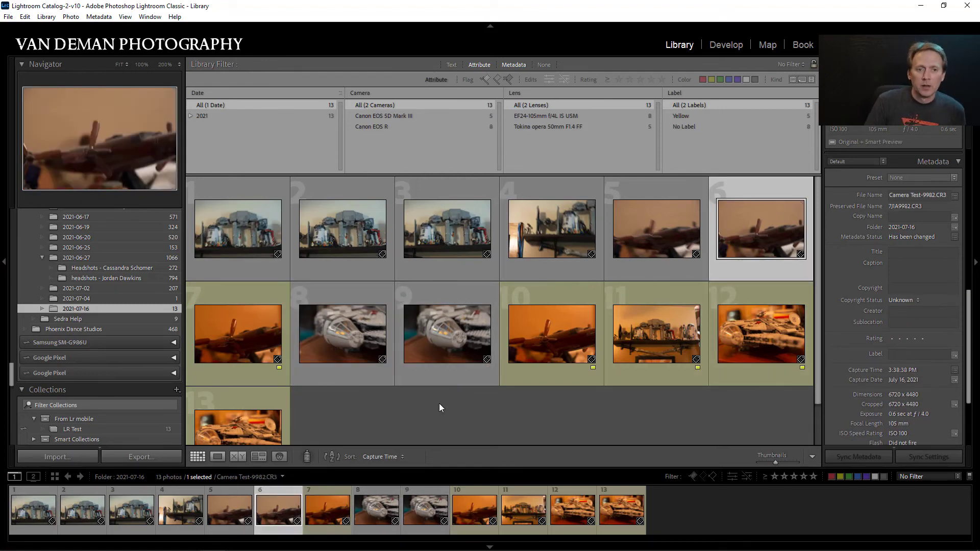
left_click(738, 44)
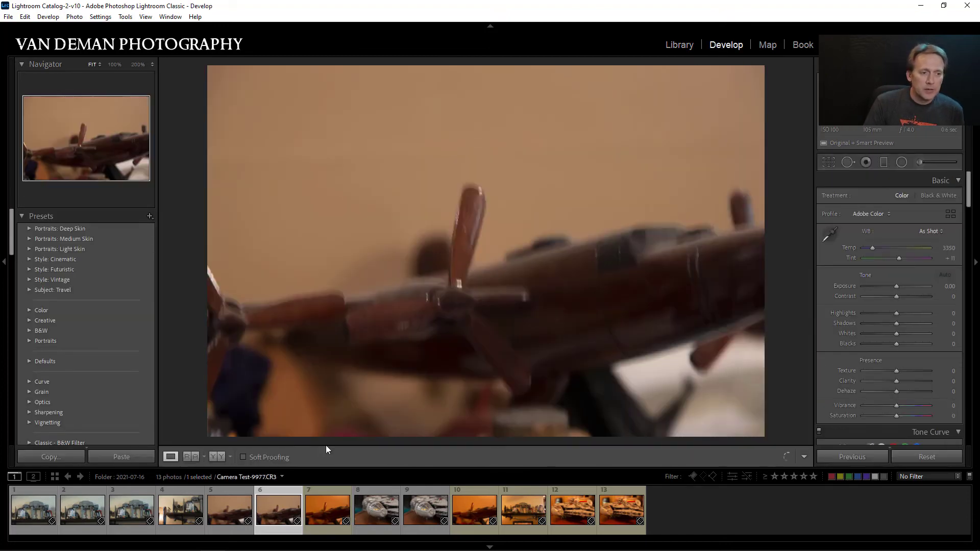
left_click(143, 19)
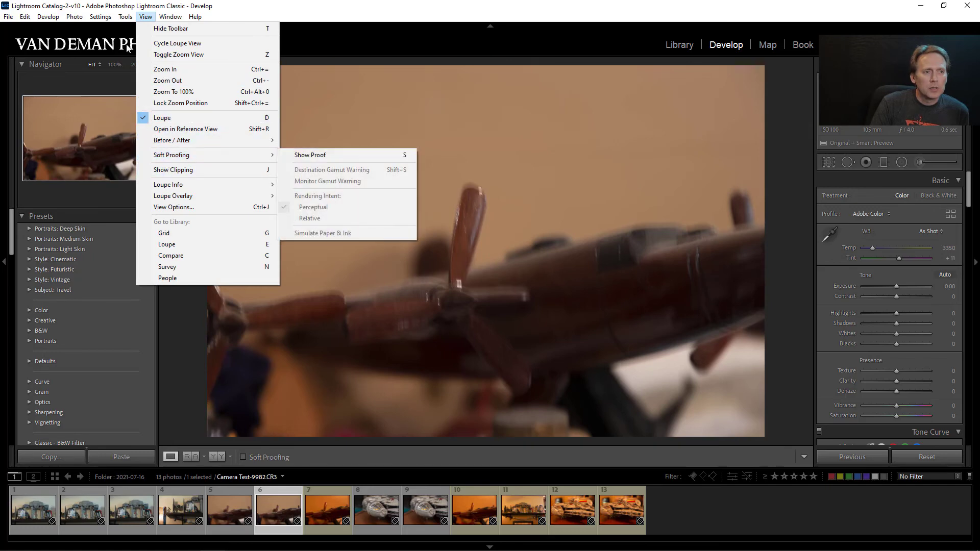
left_click(676, 43)
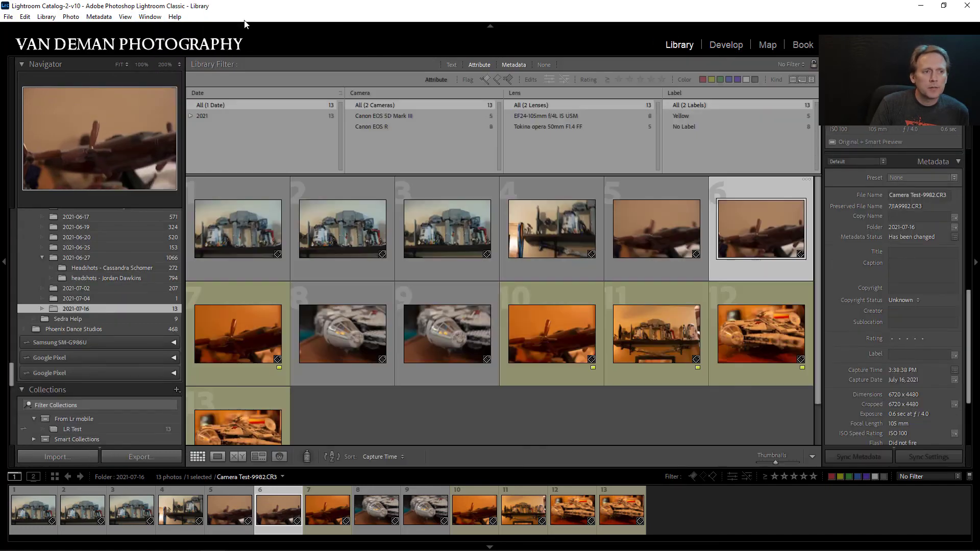
Step: Sort the photos in the Library grid by capture time
left_click(125, 16)
mouse_move(139, 174)
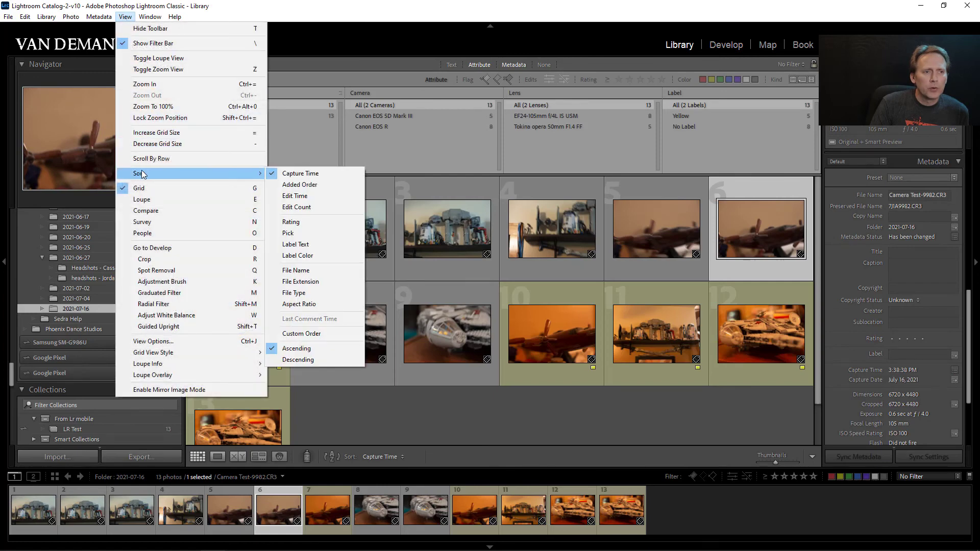
left_click(300, 174)
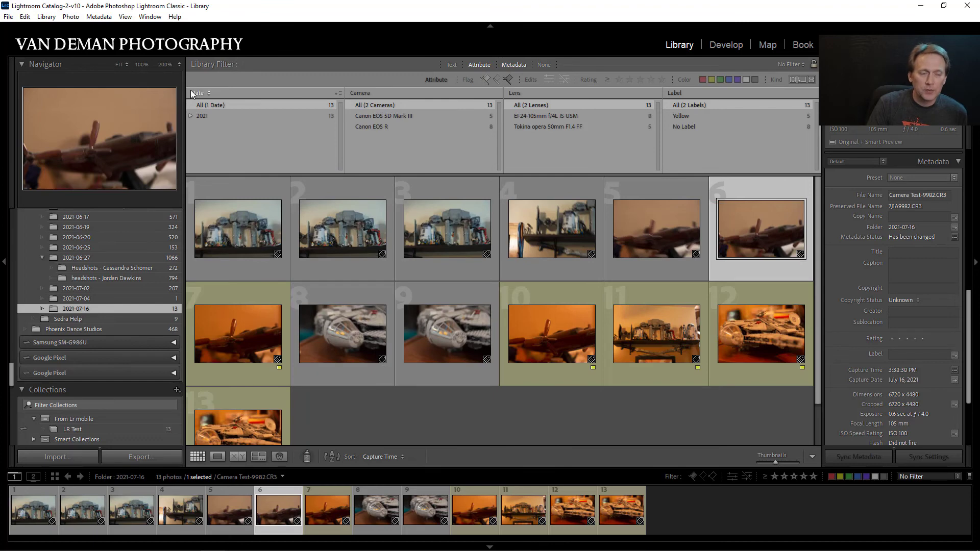
Step: Switch to the Develop module and go through photos from both cameras in the filmstrip, ending on the first photo
left_click(732, 47)
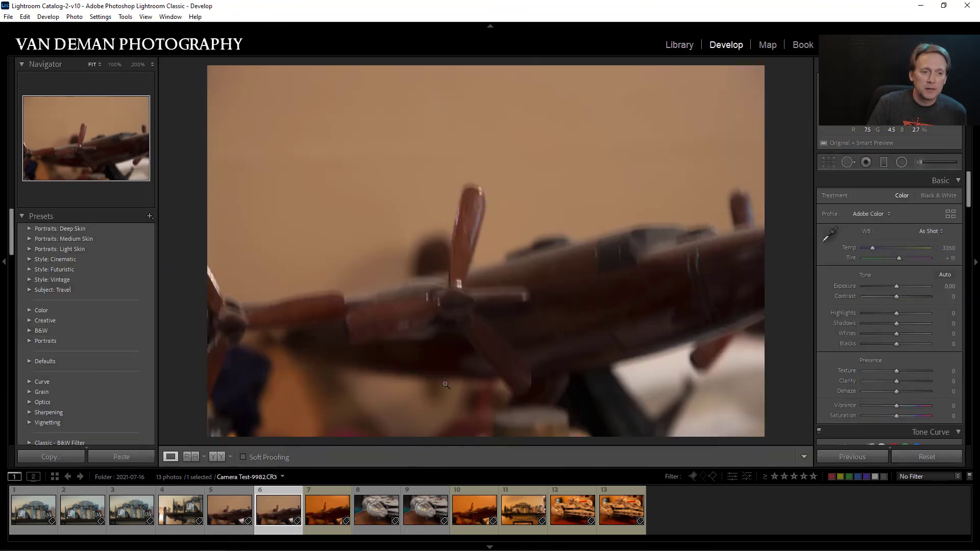
left_click(224, 516)
left_click(291, 520)
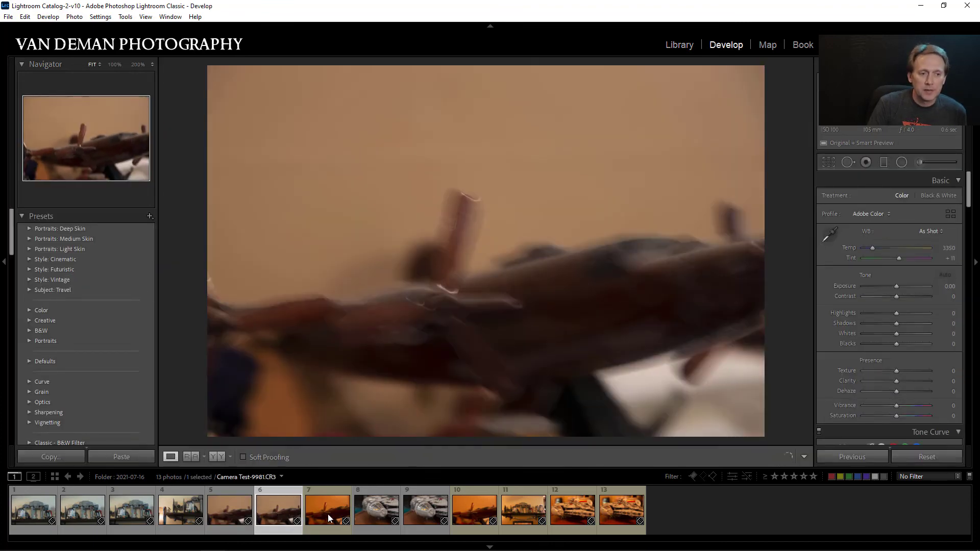
left_click(328, 514)
left_click(419, 510)
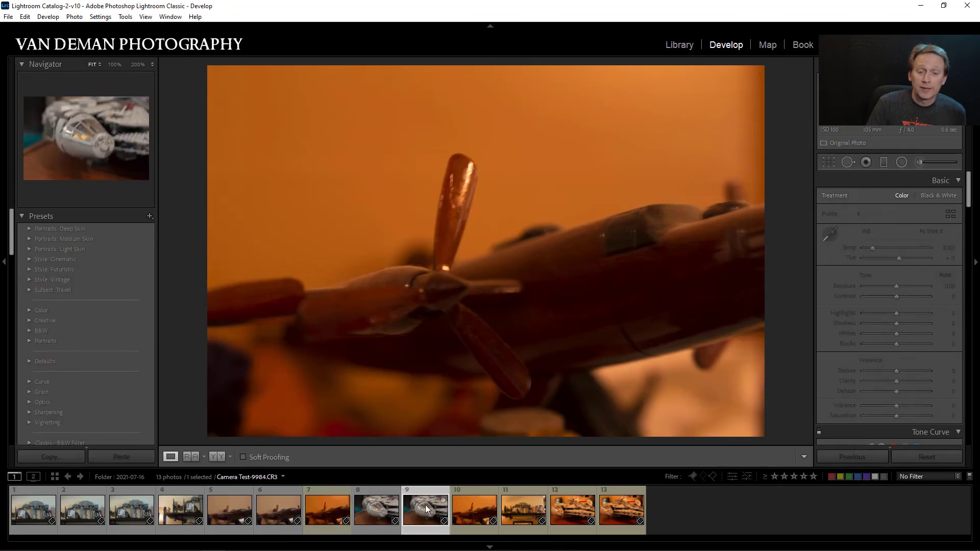
left_click(614, 510)
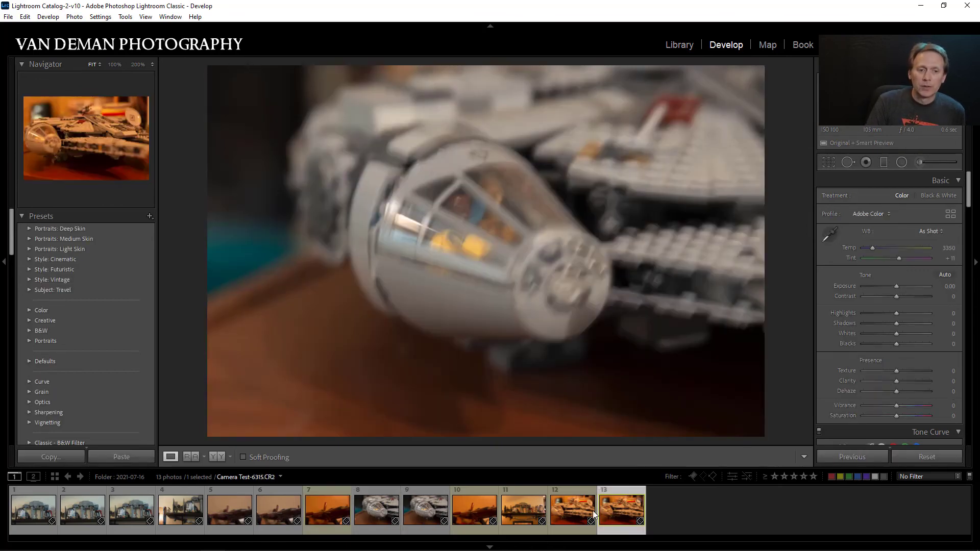
left_click(230, 512)
left_click(65, 512)
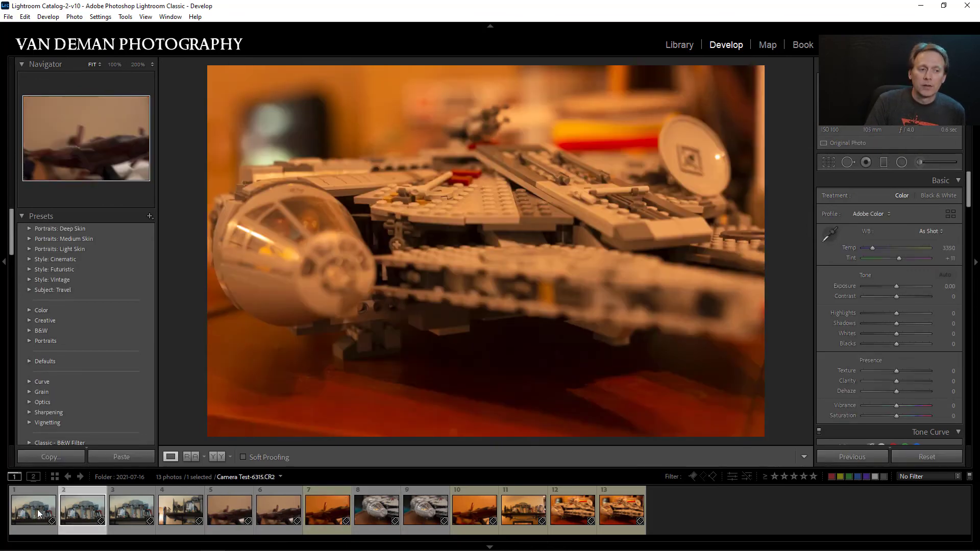
left_click(39, 513)
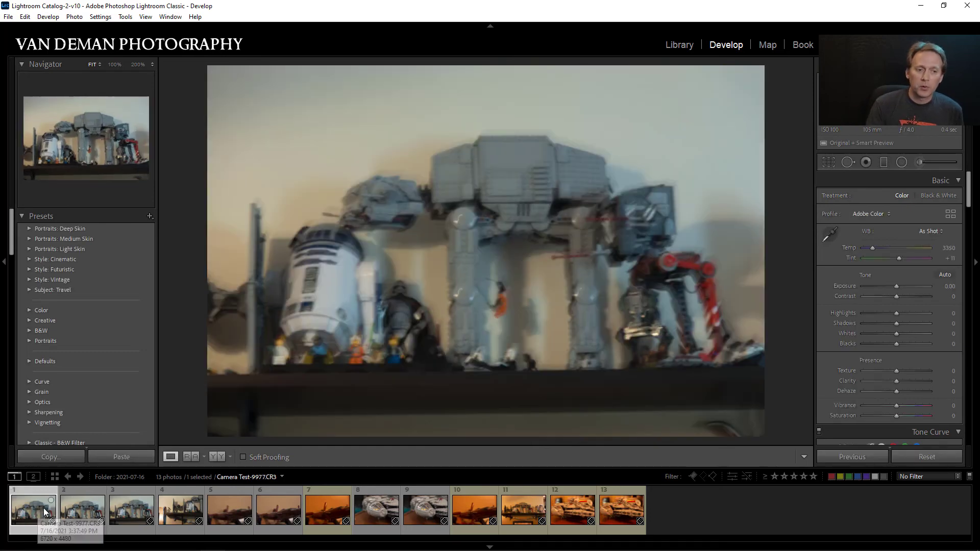
Step: Look for a sort option among the Develop module's view commands
mouse_move(771, 539)
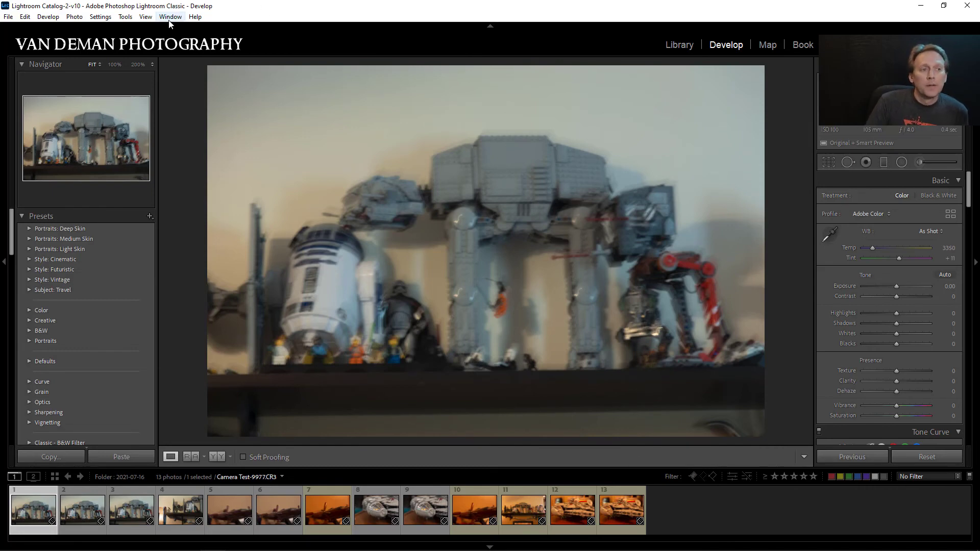
left_click(146, 18)
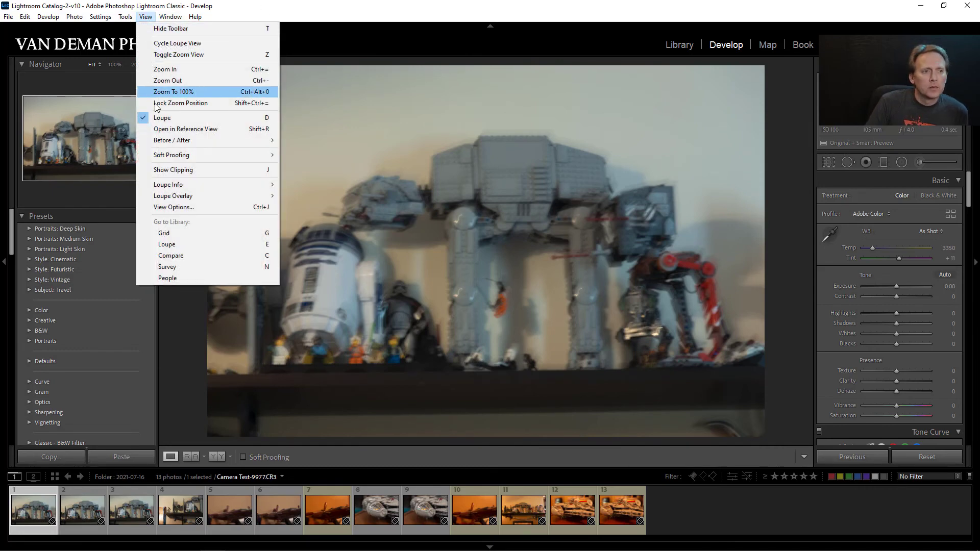